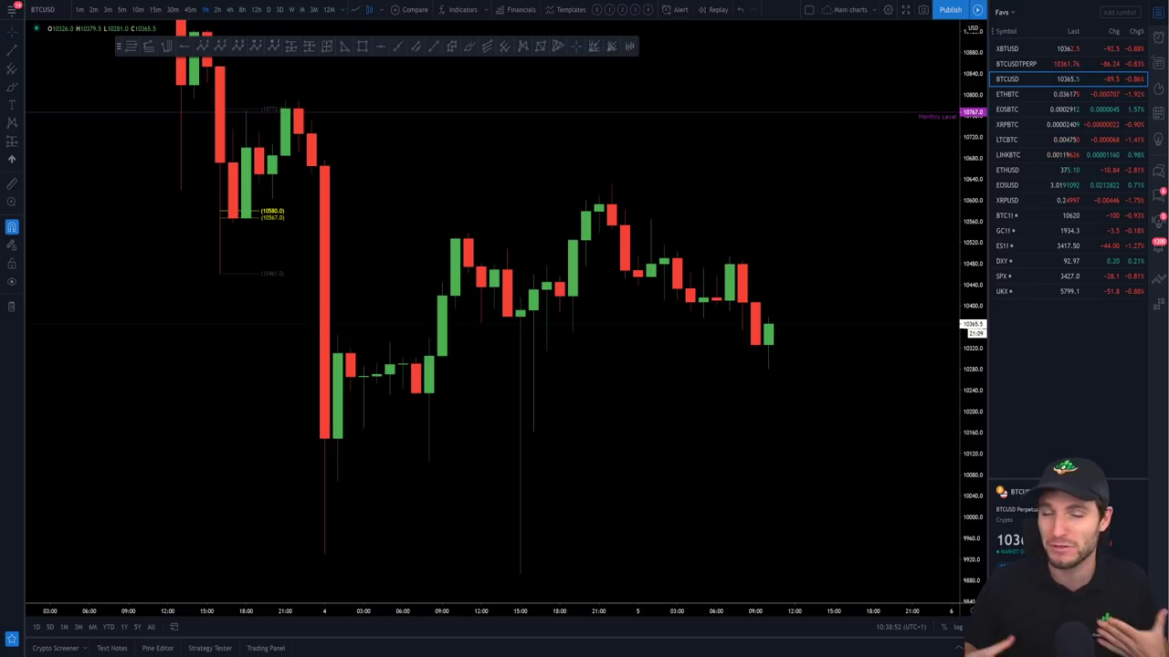
Examine the one-hour XBTUSD delta cluster footprint at an expanded price scale, and bring up the CC Scalp layout
{"action": "scroll", "coordinate": [635, 407], "scroll_direction": "up", "scroll_amount": 1}
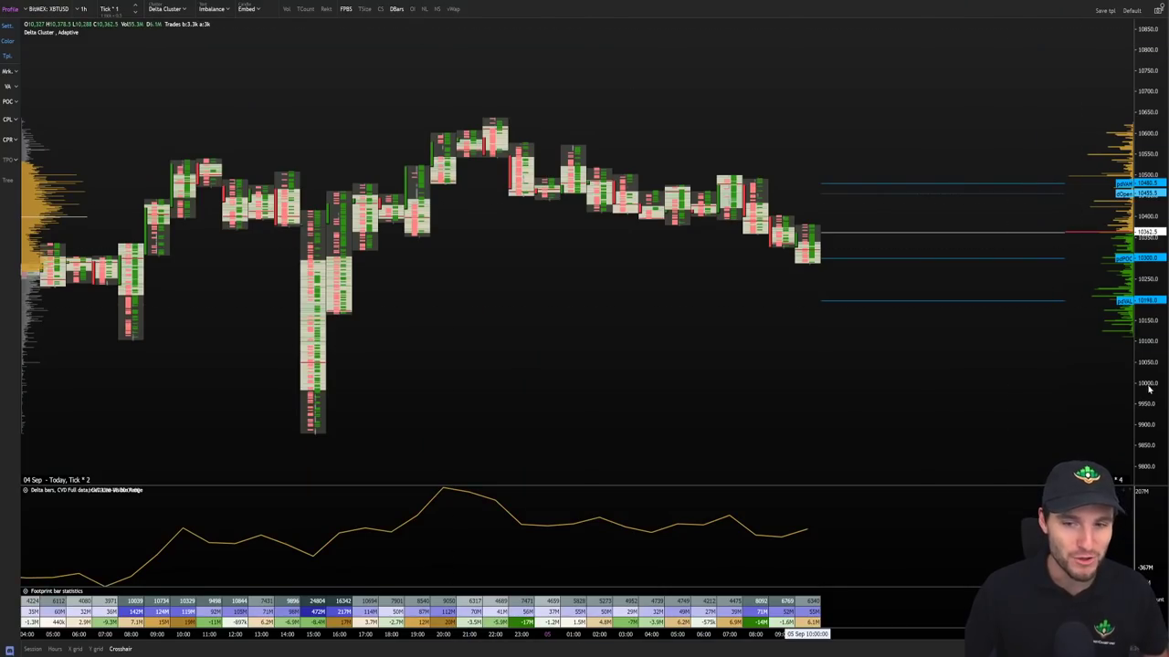
{"action": "left_click_drag", "start_coordinate": [1150, 387], "coordinate": [1129, 194]}
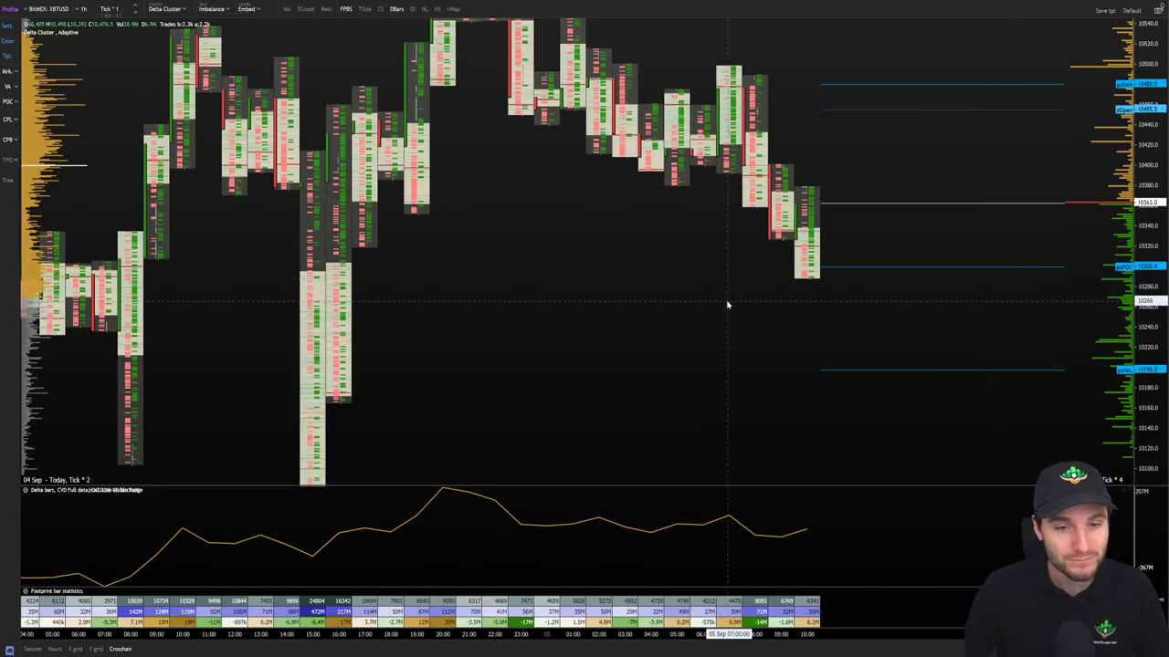
{"action": "key", "text": "3"}
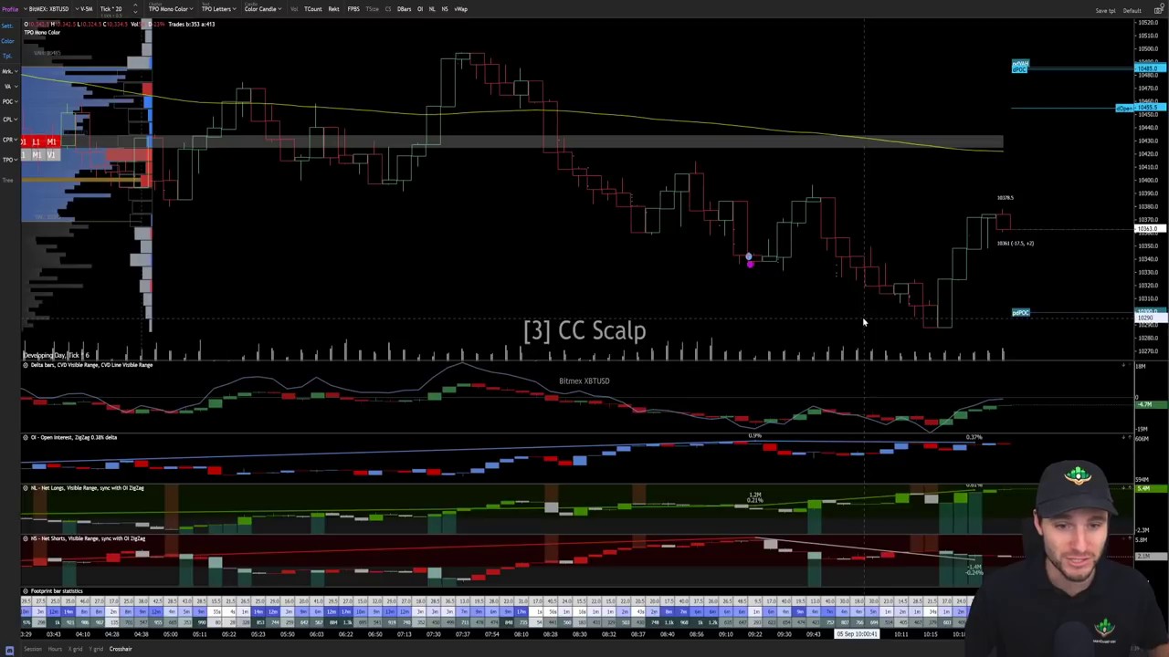
Switch to Discord's bitcoin-ta-talk channel to view the closed short's result, and go on to Bybit's BTCUSD perpetual page
{"action": "key", "text": "alt+Tab"}
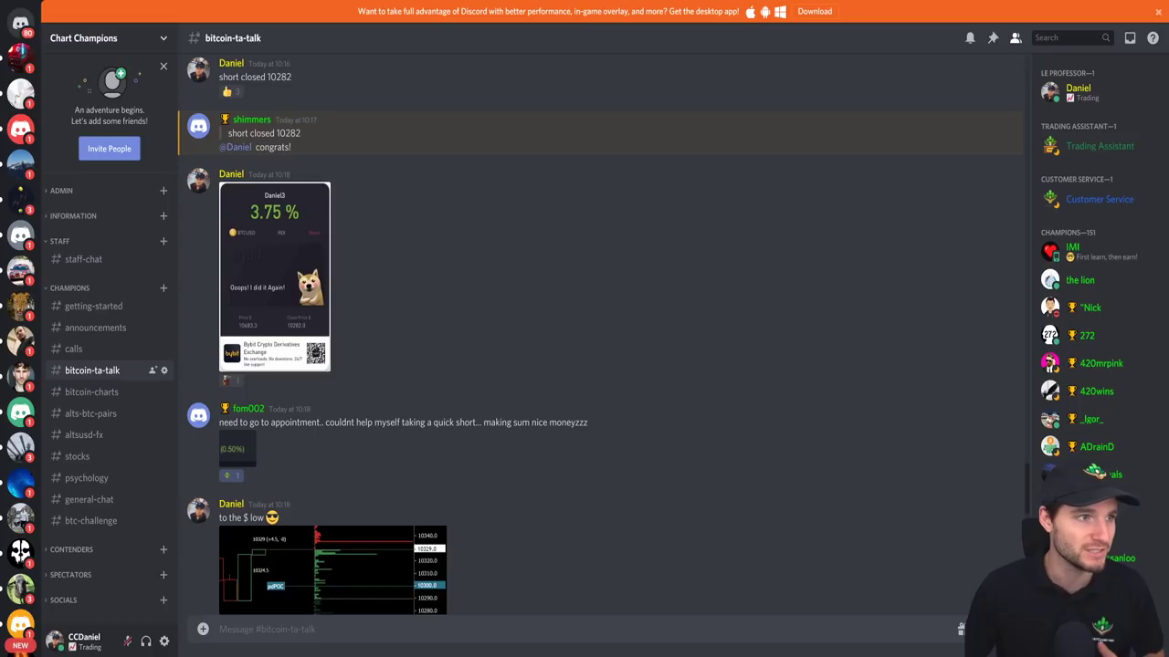
{"action": "key", "text": "ctrl+Tab"}
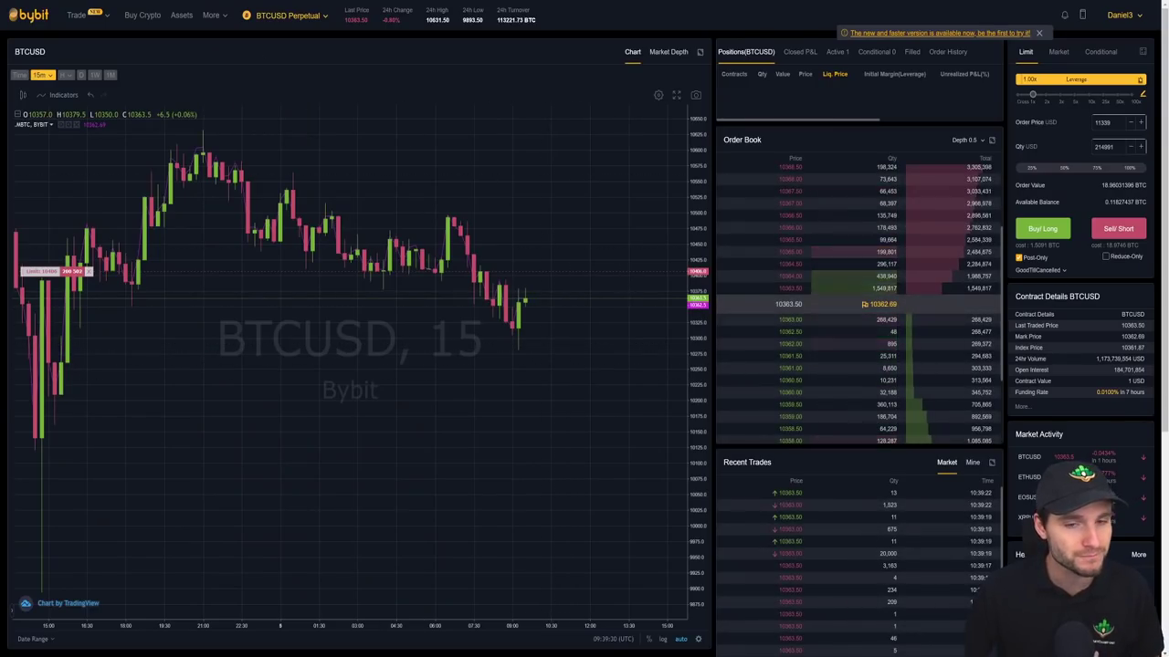
Switch to the chartchampions Instagram profile and page through its story slides, replaying them from the start
{"action": "key", "text": "ctrl+Tab"}
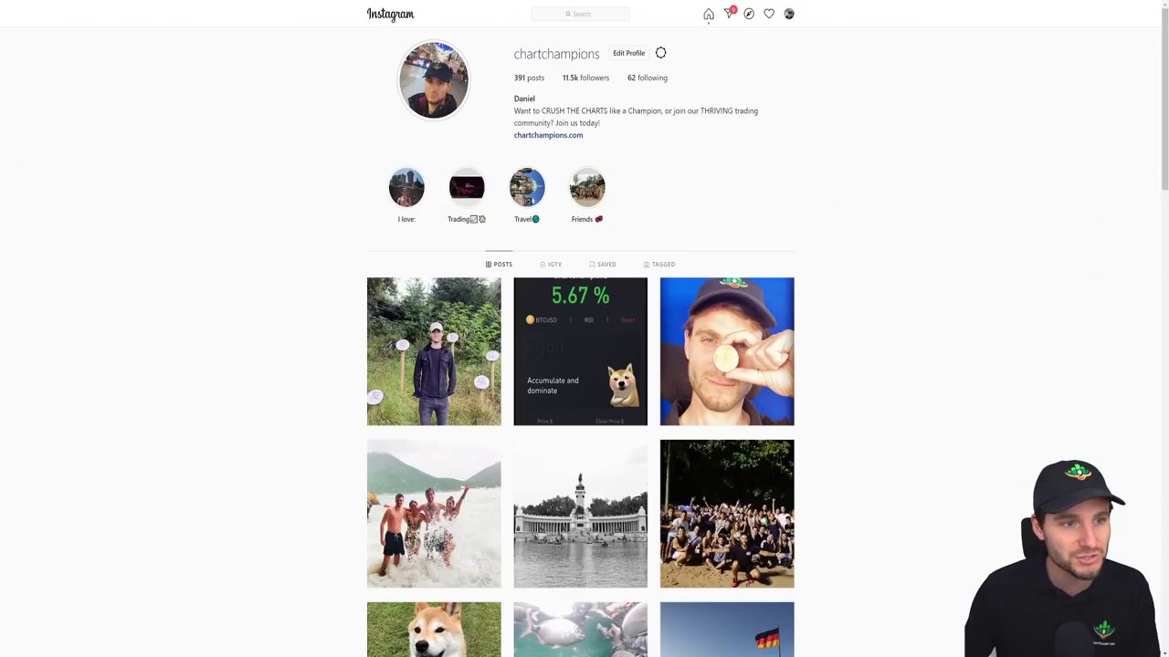
{"action": "left_click", "coordinate": [432, 80]}
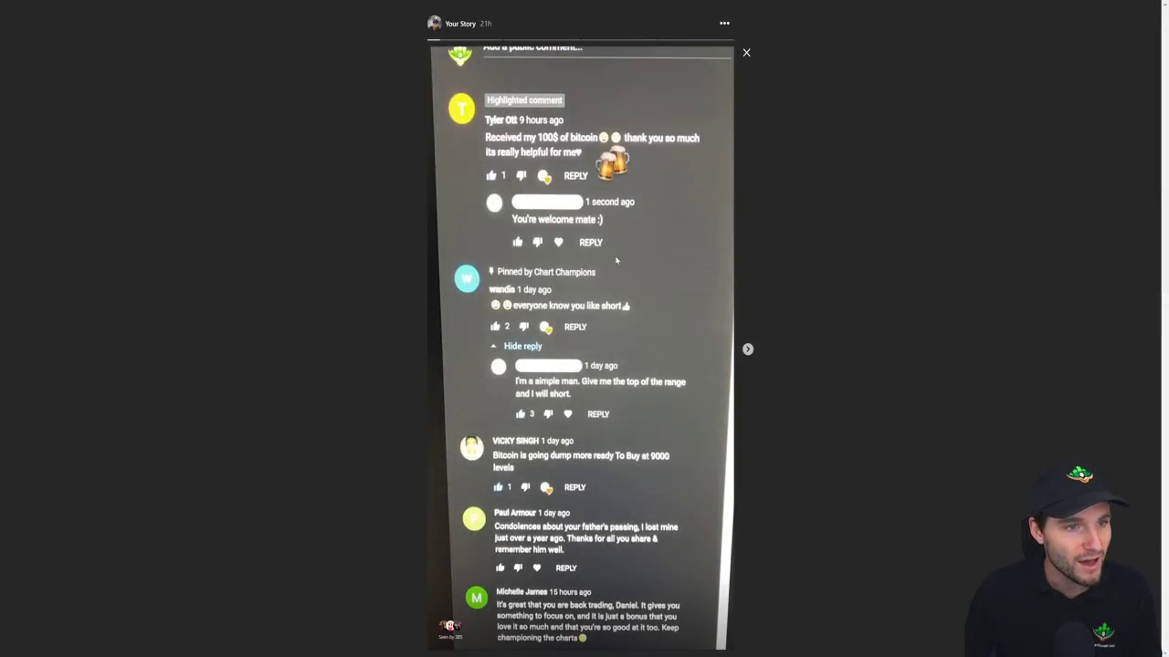
{"action": "left_click", "coordinate": [627, 263]}
{"action": "left_click", "coordinate": [627, 263]}
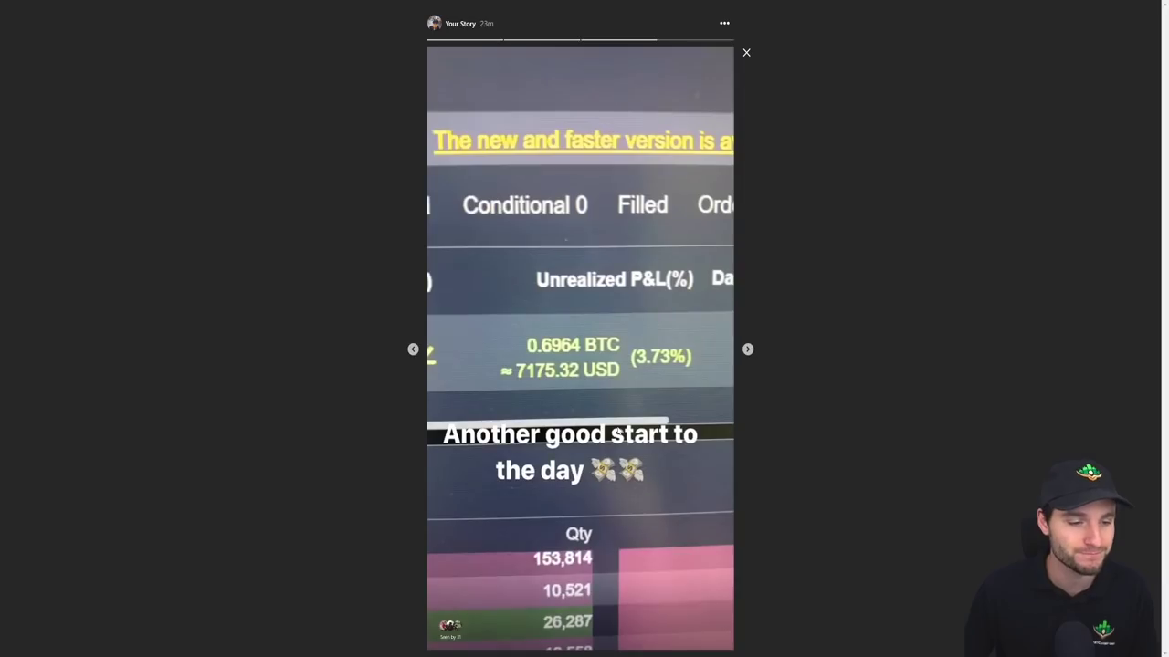
{"action": "left_click", "coordinate": [635, 412]}
{"action": "left_click", "coordinate": [433, 81]}
{"action": "left_click", "coordinate": [605, 239]}
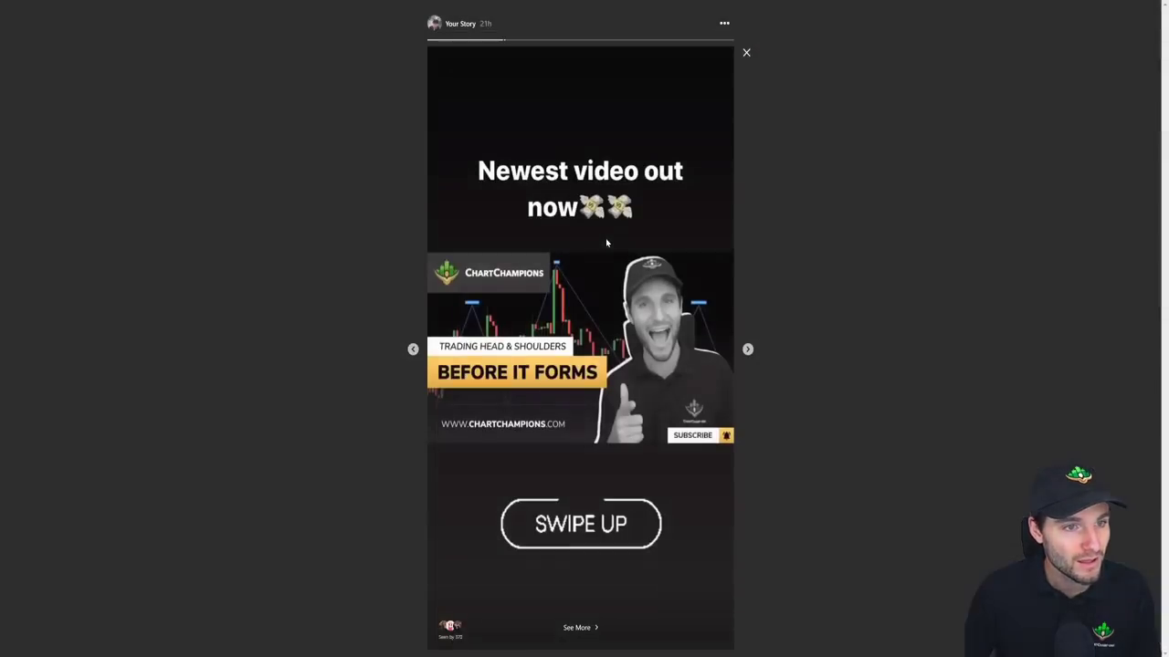
{"action": "left_click", "coordinate": [593, 301]}
{"action": "left_click", "coordinate": [580, 365]}
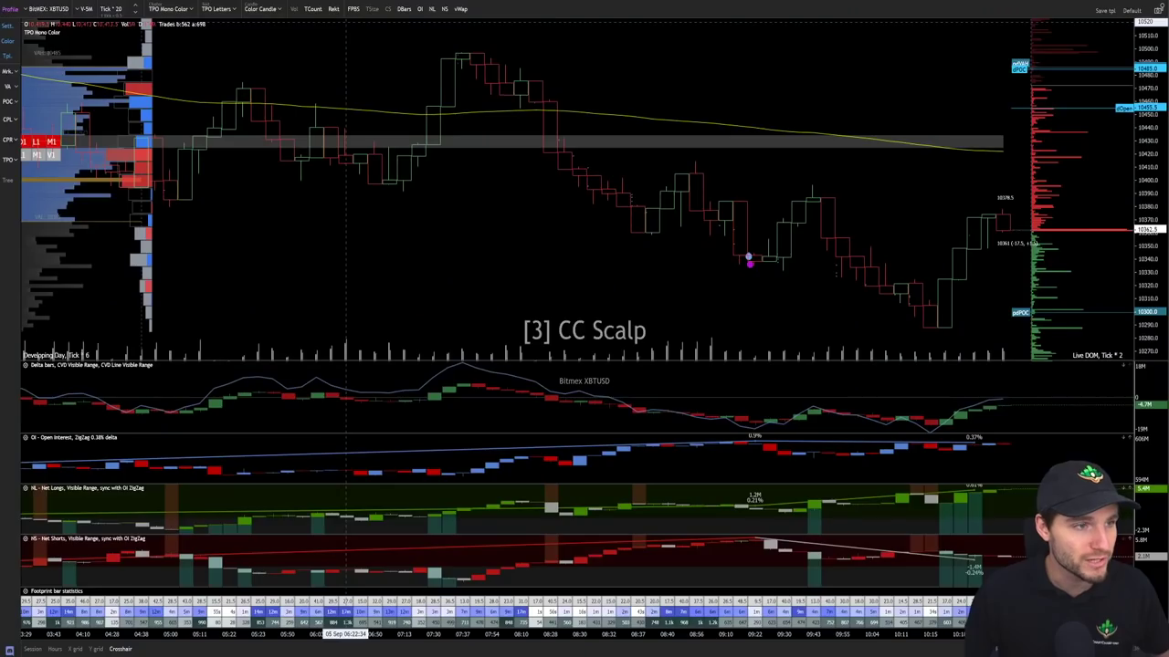
Examine XBTUSD price action on the CC Scalp chart against the previous-day POC and VAL levels and the earlier profiles
{"action": "scroll", "coordinate": [630, 255], "scroll_direction": "up", "scroll_amount": 3}
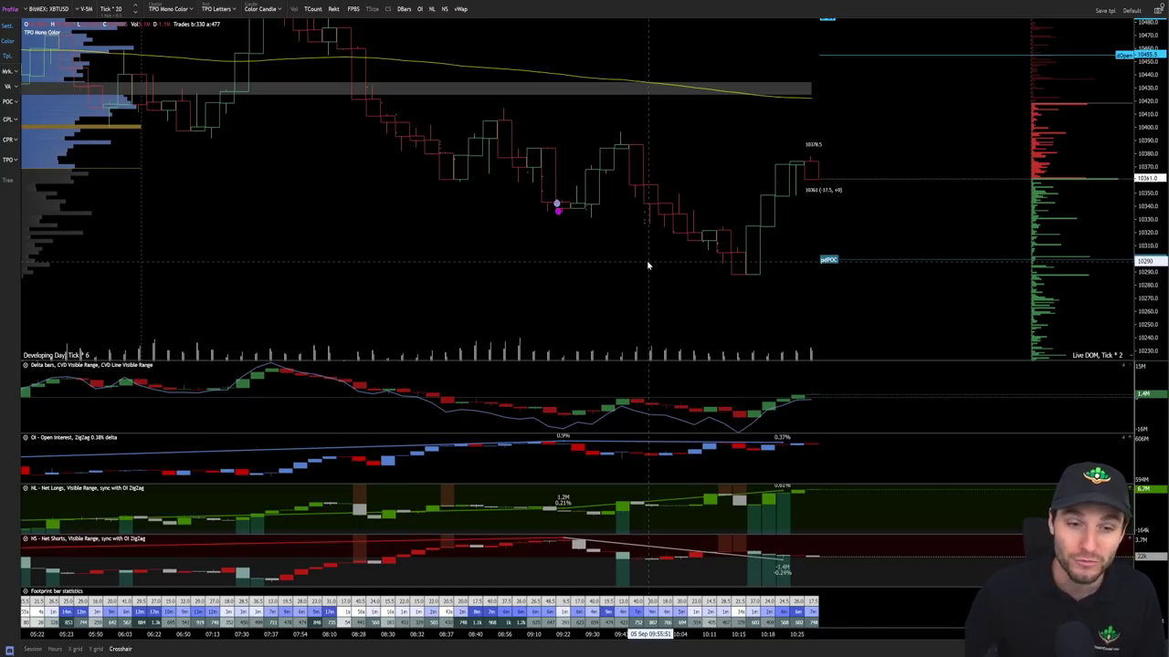
{"action": "scroll", "coordinate": [681, 277], "scroll_direction": "down", "scroll_amount": 5}
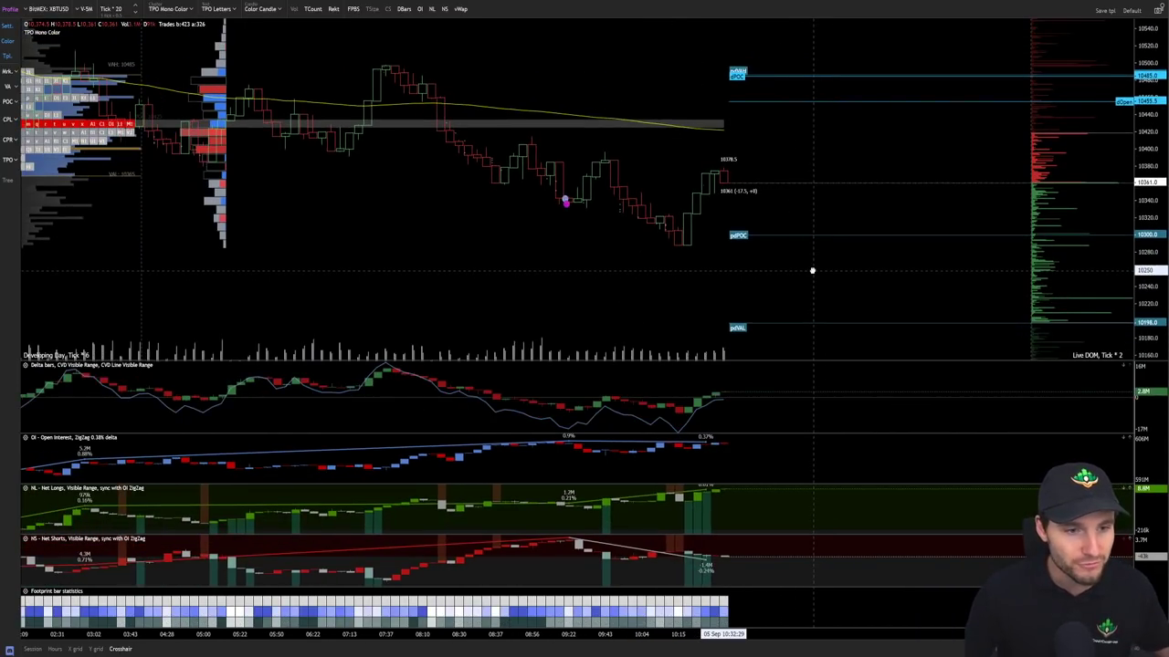
{"action": "left_click_drag", "start_coordinate": [811, 270], "coordinate": [823, 297]}
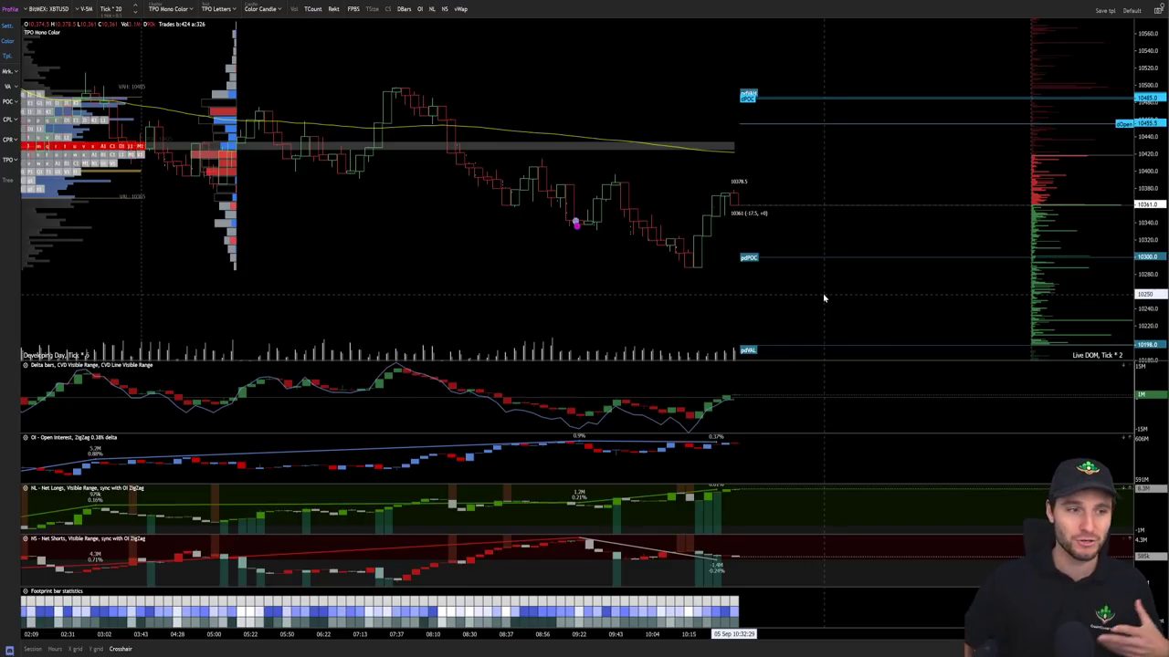
{"action": "scroll", "coordinate": [769, 295], "scroll_direction": "down", "scroll_amount": 2}
{"action": "left_click_drag", "start_coordinate": [1164, 290], "coordinate": [1164, 260]}
{"action": "left_click_drag", "start_coordinate": [621, 200], "coordinate": [724, 253]}
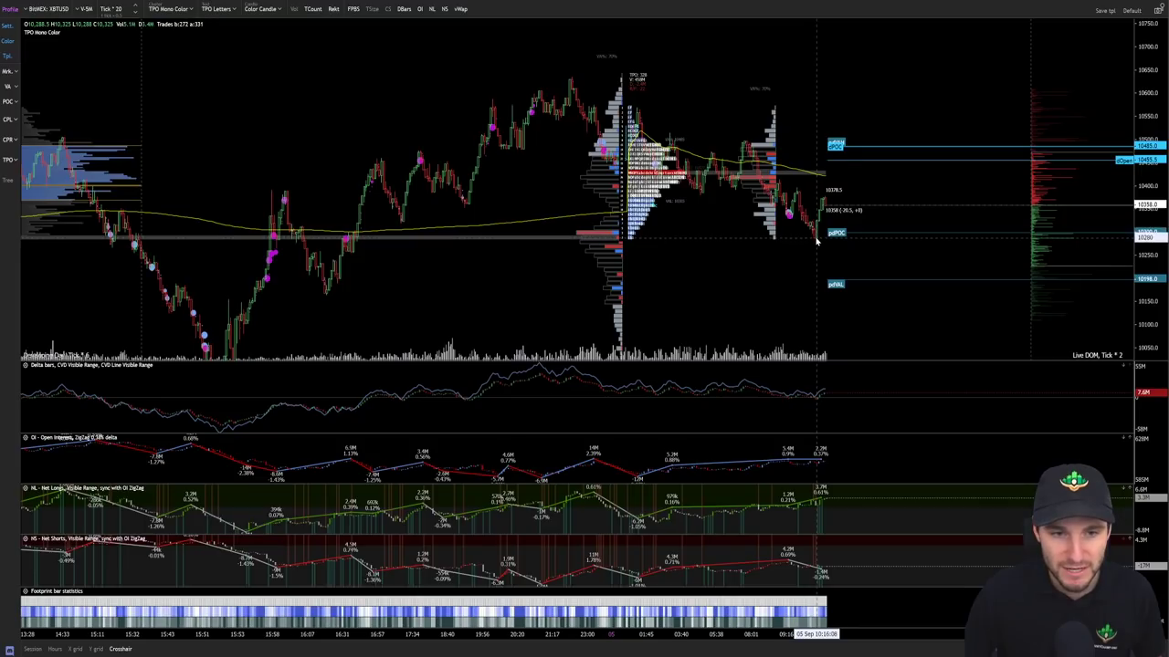
{"action": "scroll", "coordinate": [821, 294], "scroll_direction": "up", "scroll_amount": 3}
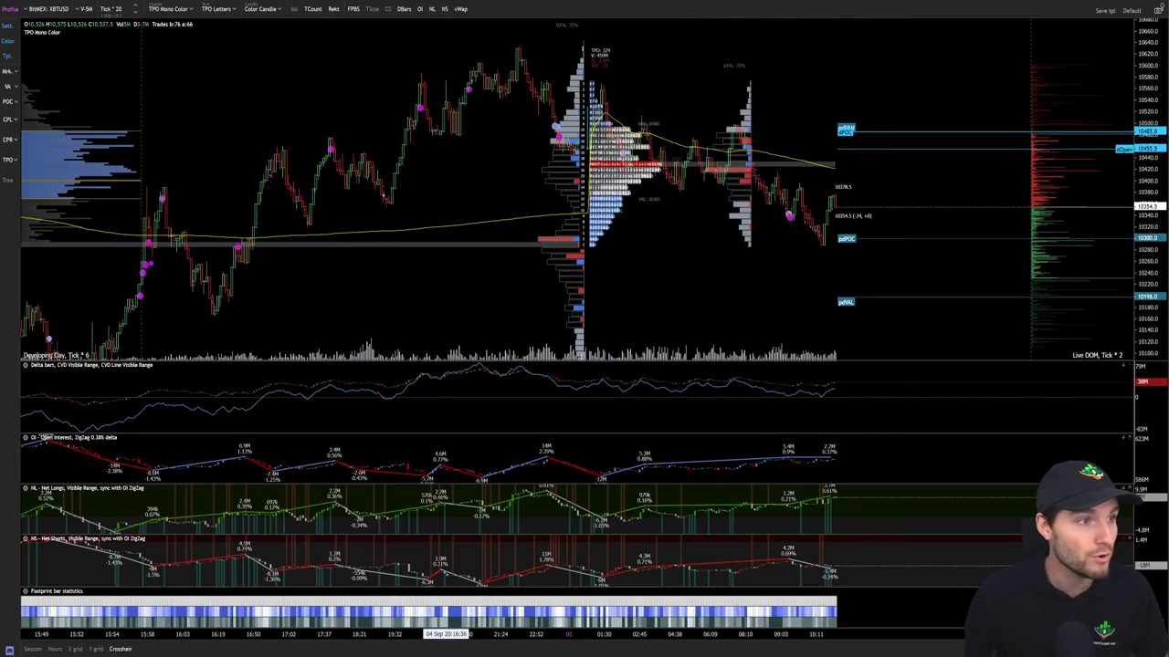
Switch to Bybit, sell short 1 USD of BTCUSD at market, and check the position's daily realized P&L
{"action": "key", "text": "alt+Tab"}
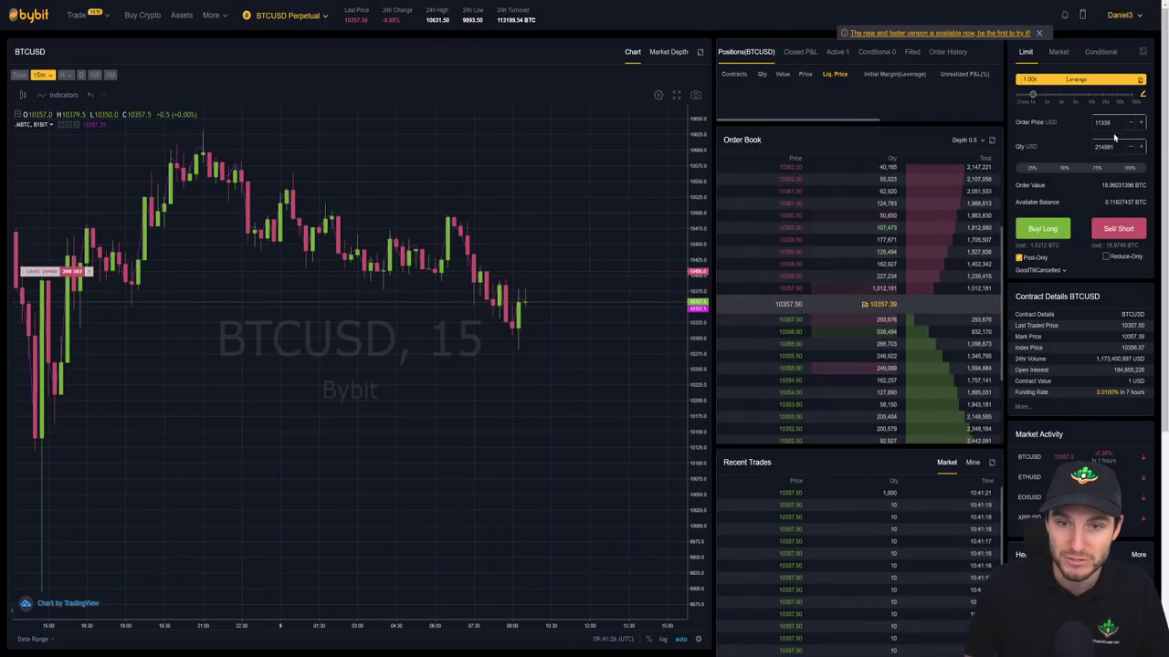
{"action": "double_click", "coordinate": [1103, 122]}
{"action": "left_click", "coordinate": [1058, 51]}
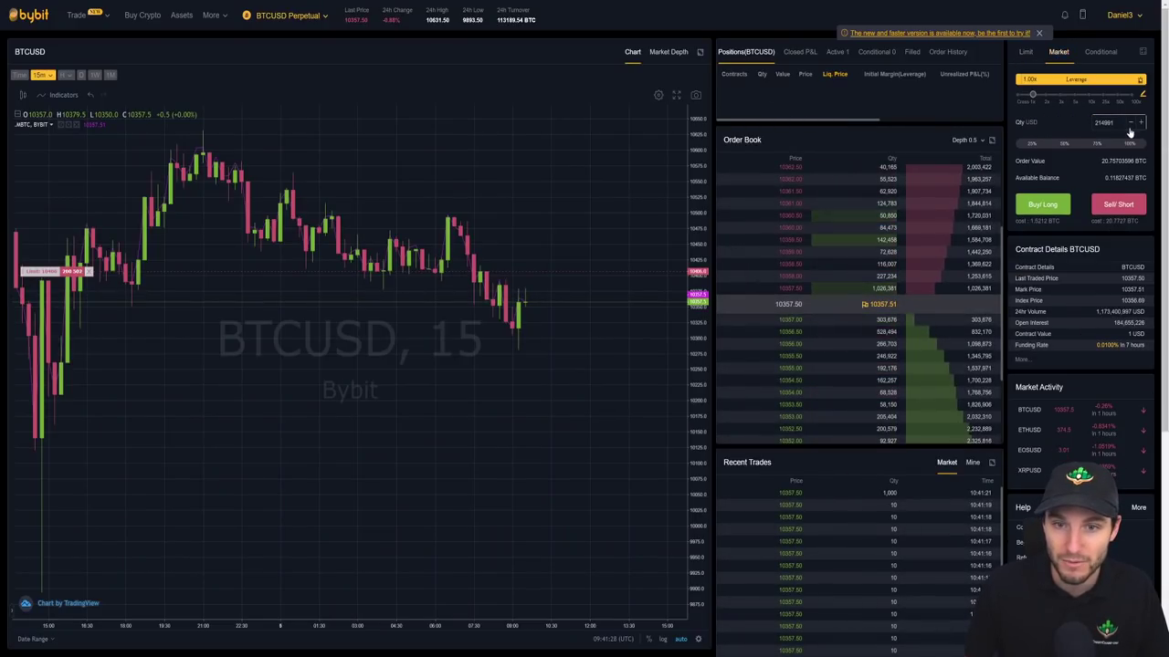
{"action": "double_click", "coordinate": [1109, 122]}
{"action": "type", "text": "1"}
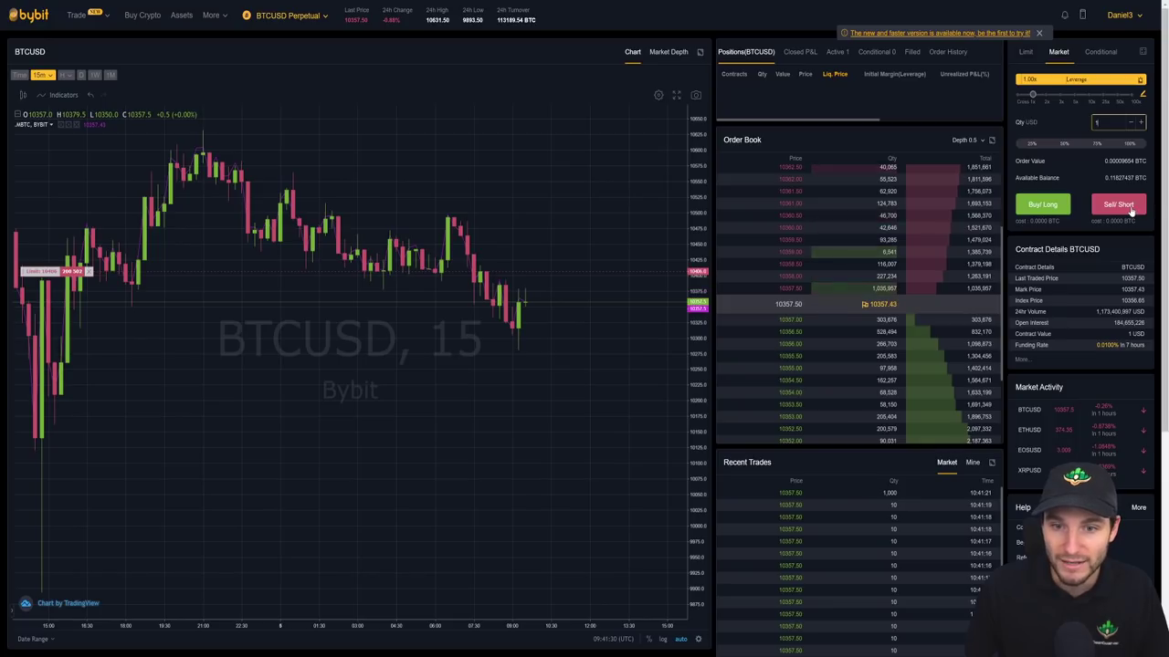
{"action": "left_click", "coordinate": [1130, 209]}
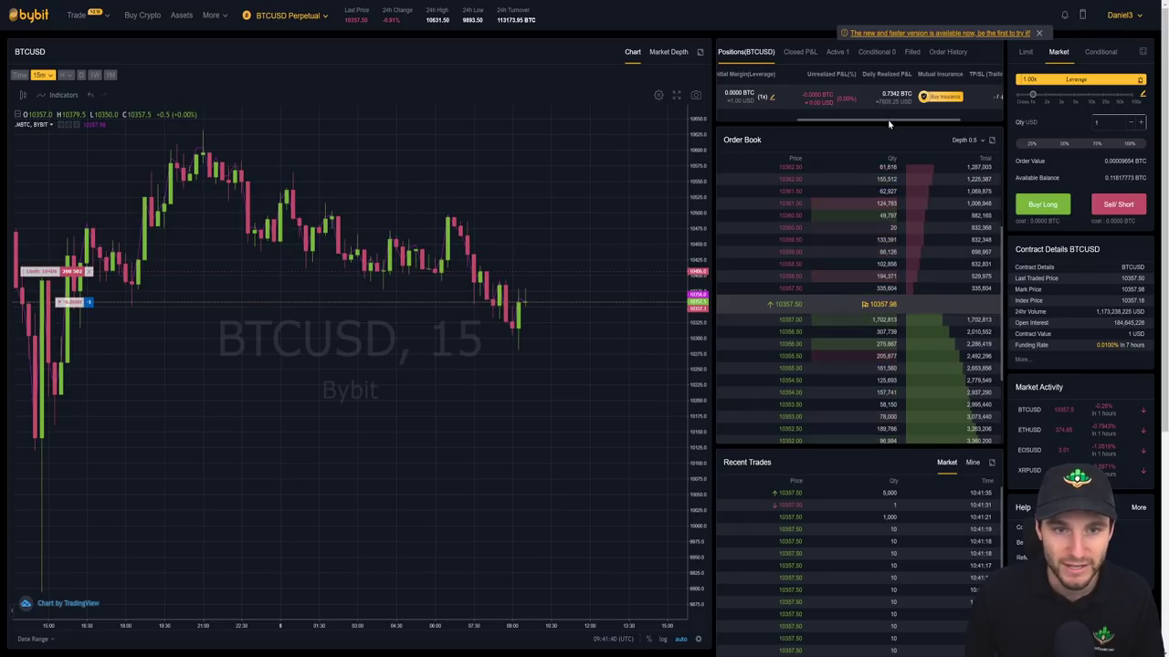
{"action": "left_click_drag", "start_coordinate": [888, 120], "coordinate": [686, 122]}
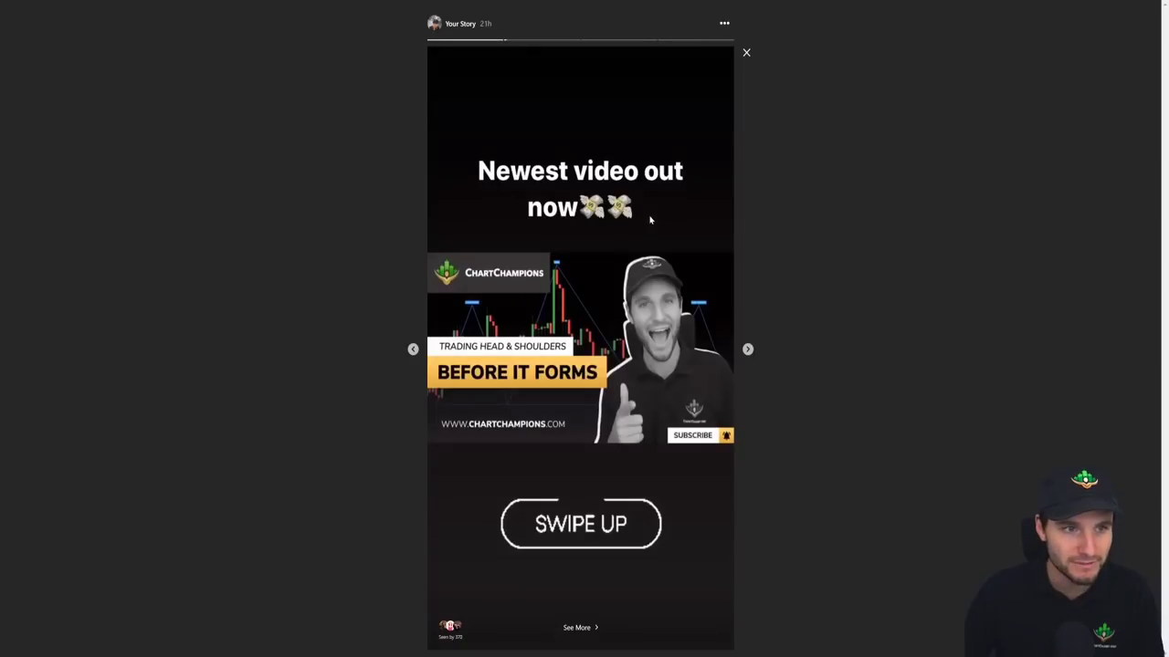
Page through the Instagram story's trade slides, and examine the current day's XBTUSD profile on the CC Scalp chart
{"action": "left_click", "coordinate": [650, 219]}
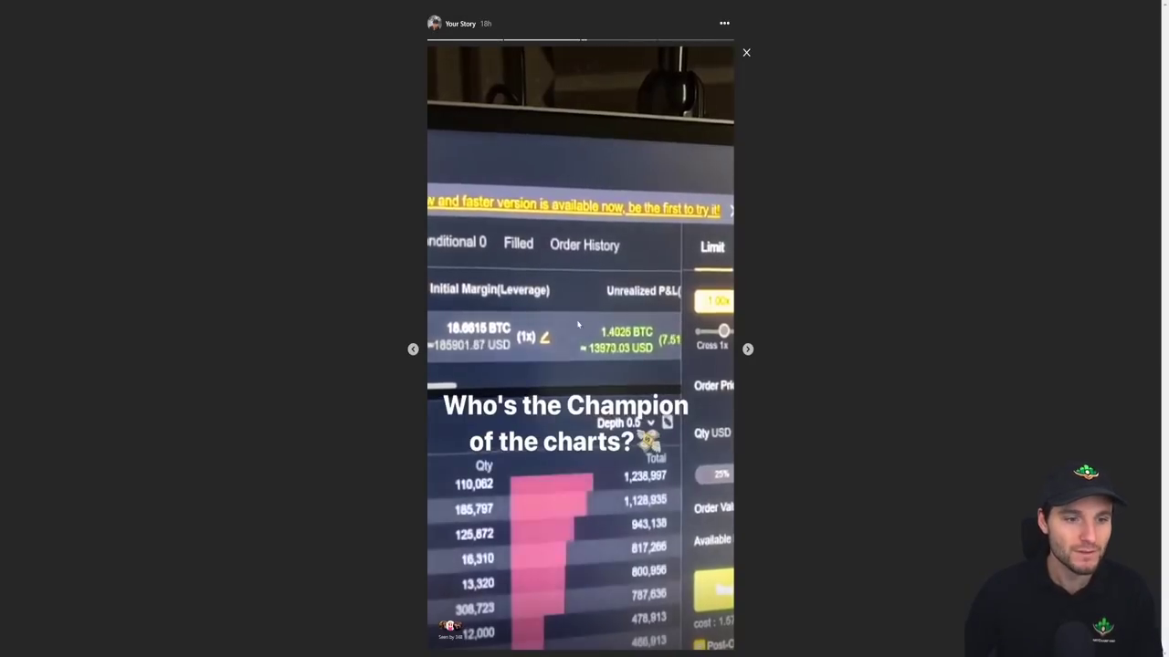
{"action": "left_click", "coordinate": [657, 345]}
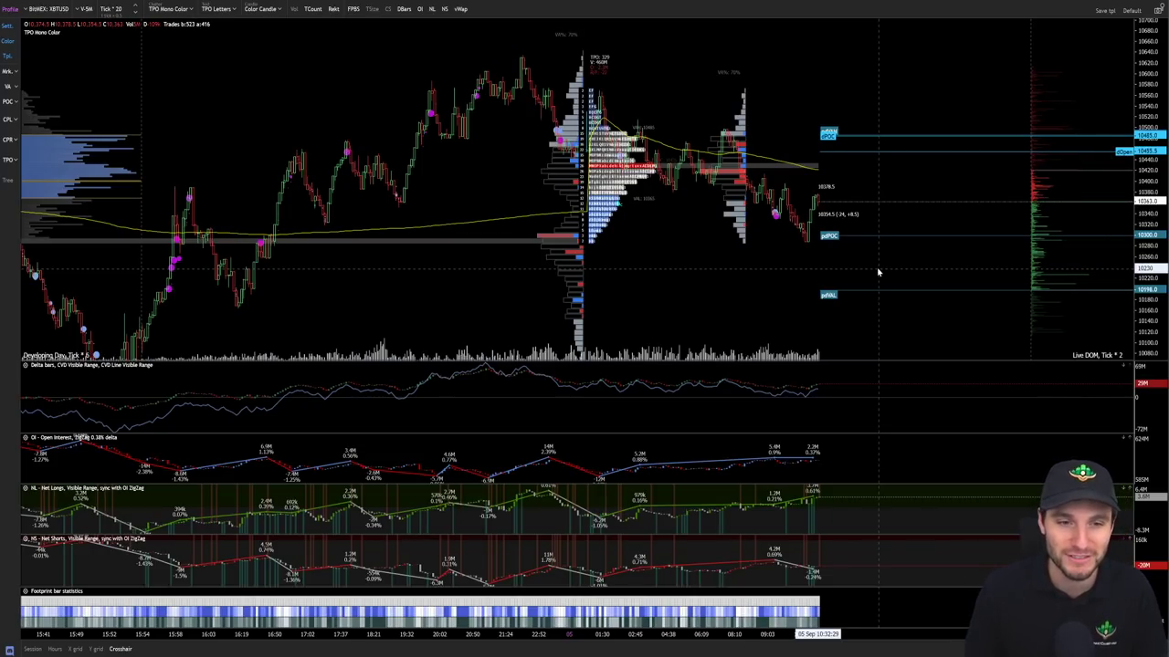
{"action": "scroll", "coordinate": [878, 266], "scroll_direction": "up", "scroll_amount": 5}
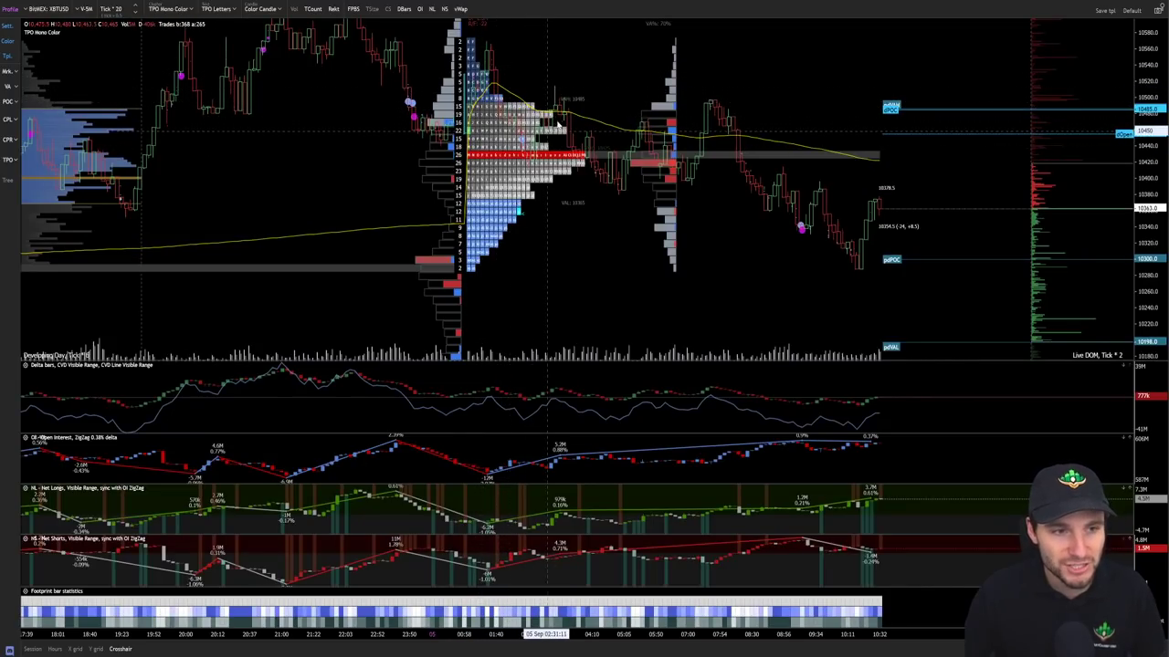
{"action": "left_click_drag", "start_coordinate": [577, 195], "coordinate": [446, 97]}
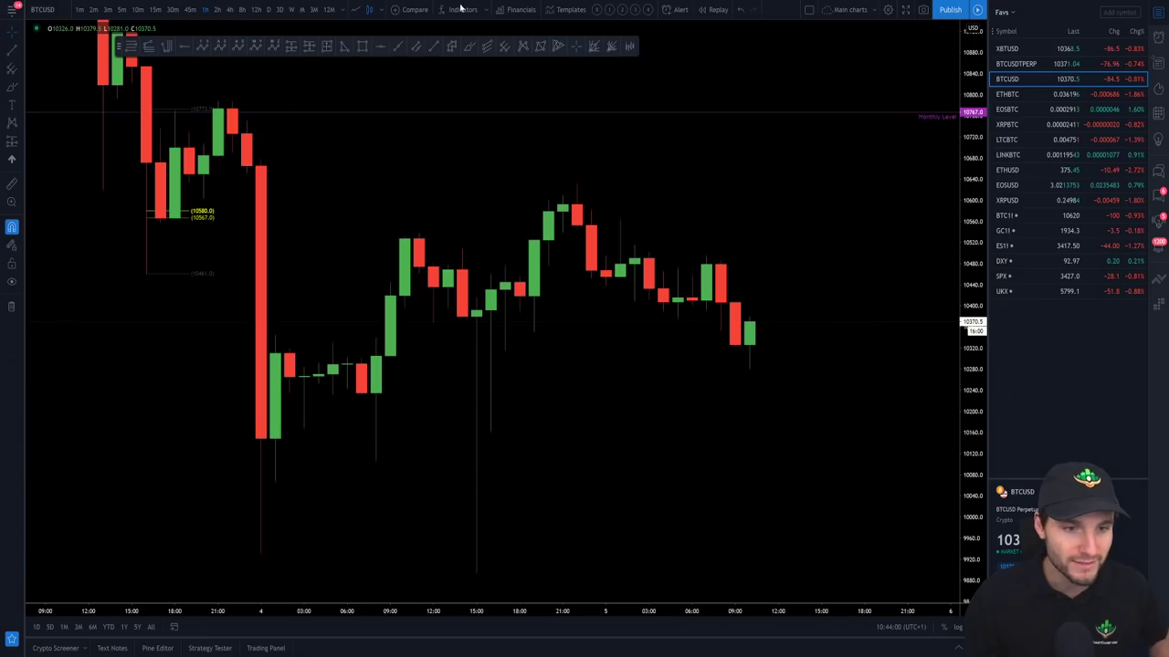
Examine the BTCUSD hourly chart in TradingView from the early-September drop to the current candle, including the monthly level
{"action": "scroll", "coordinate": [493, 311], "scroll_direction": "down", "scroll_amount": 6}
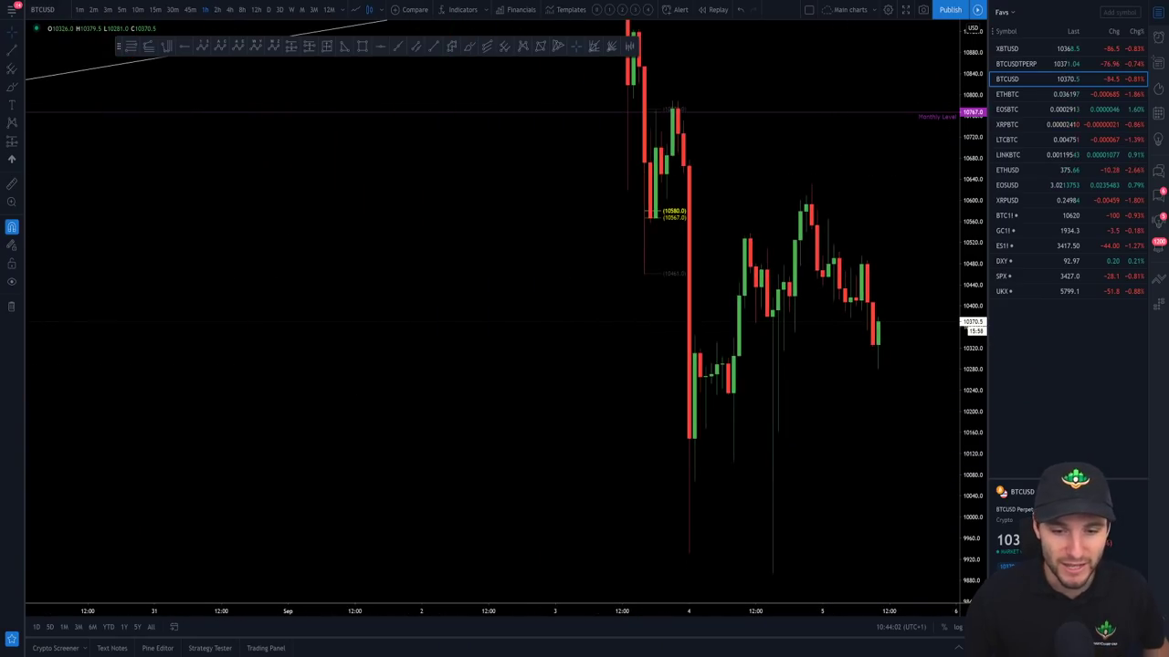
{"action": "scroll", "coordinate": [769, 514], "scroll_direction": "down", "scroll_amount": 5}
{"action": "left_click_drag", "start_coordinate": [970, 452], "coordinate": [894, 287]}
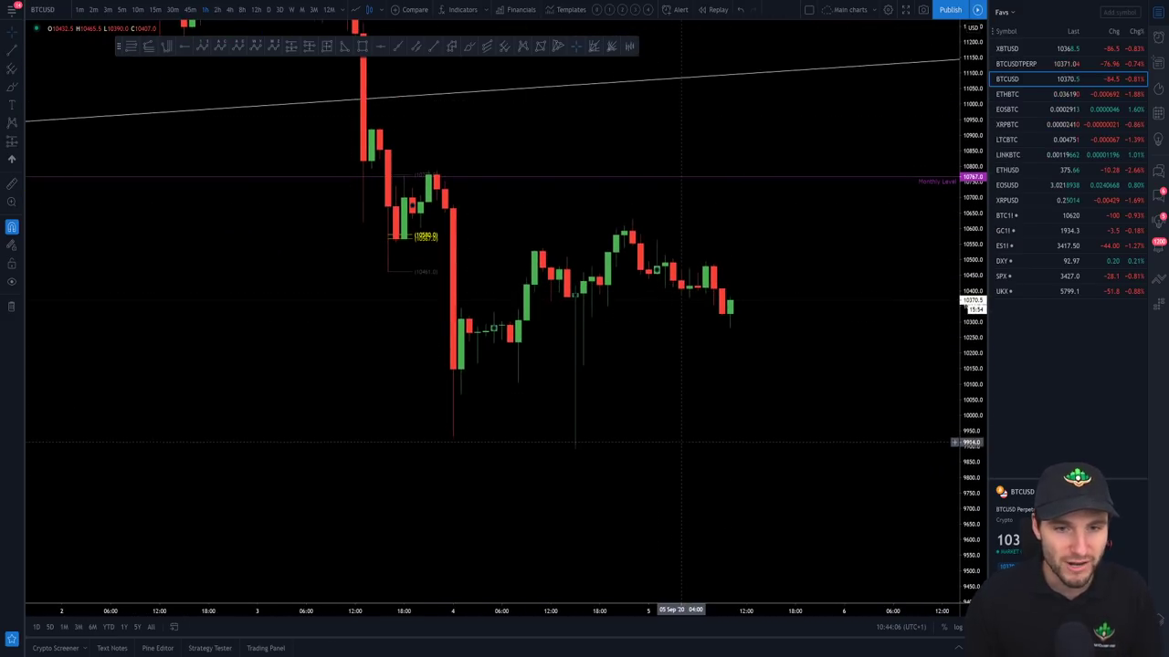
{"action": "left_click_drag", "start_coordinate": [680, 442], "coordinate": [731, 468]}
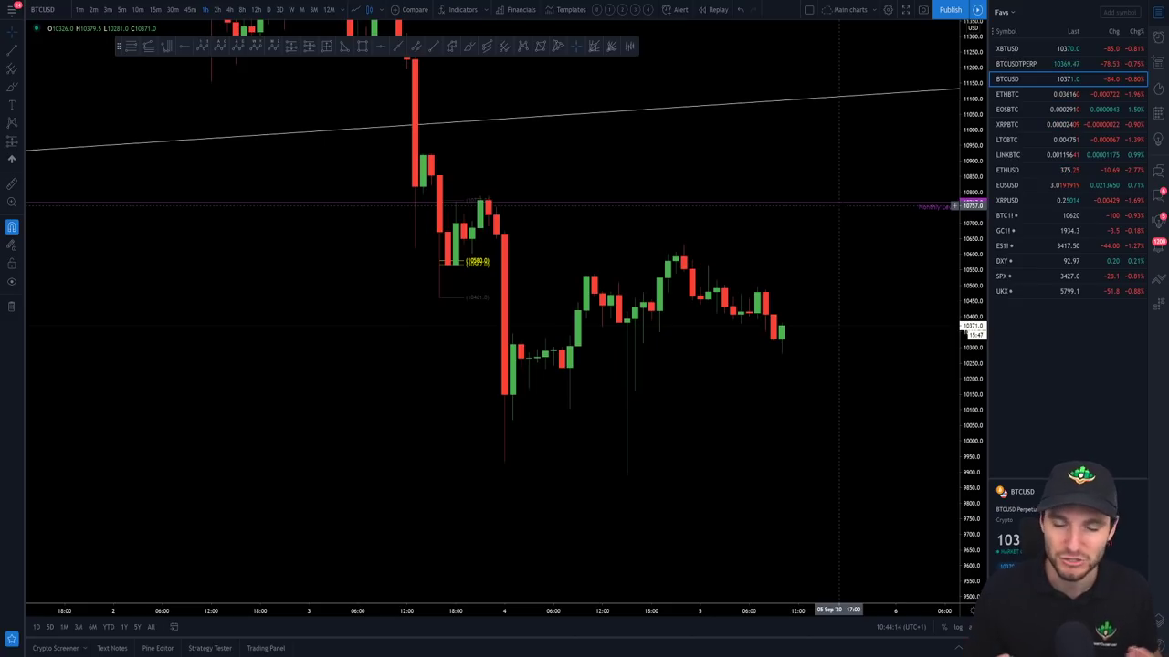
{"action": "left_click_drag", "start_coordinate": [789, 411], "coordinate": [751, 416]}
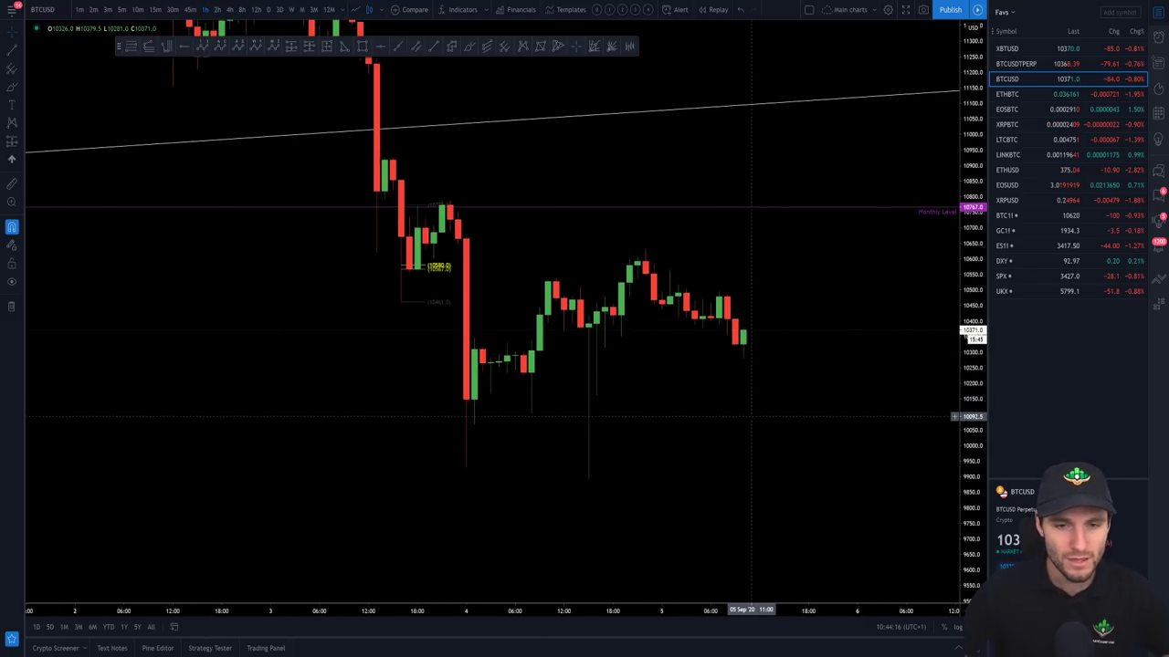
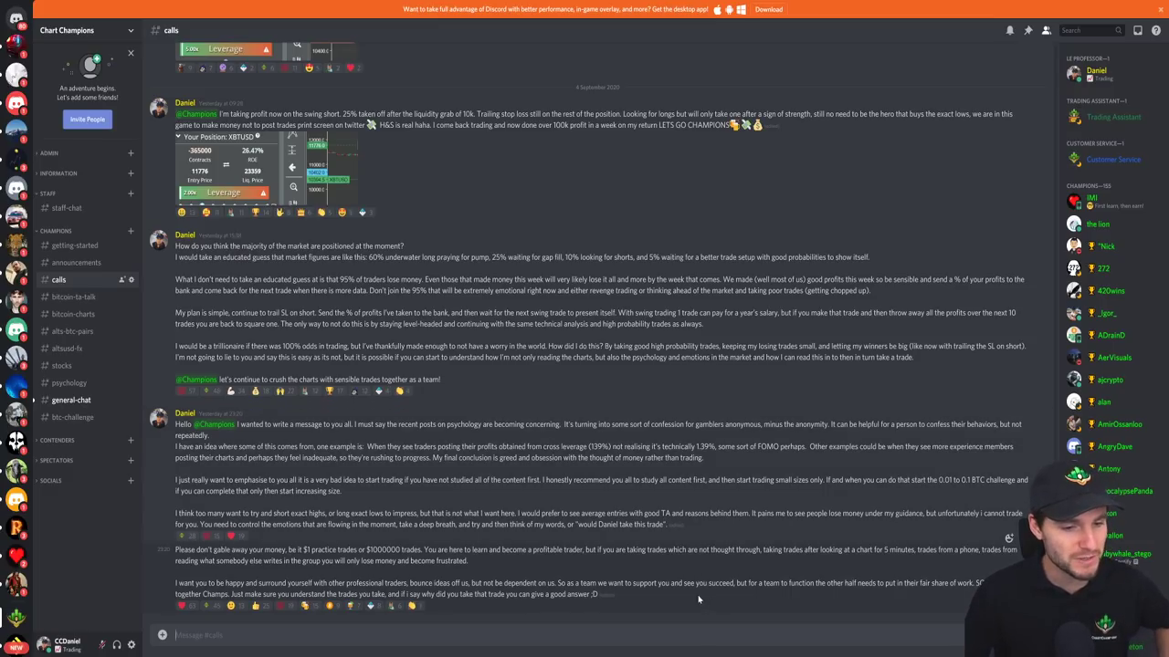
Review the latest message about sensible trading in Discord's calls channel
{"action": "left_click_drag", "start_coordinate": [700, 598], "coordinate": [228, 436]}
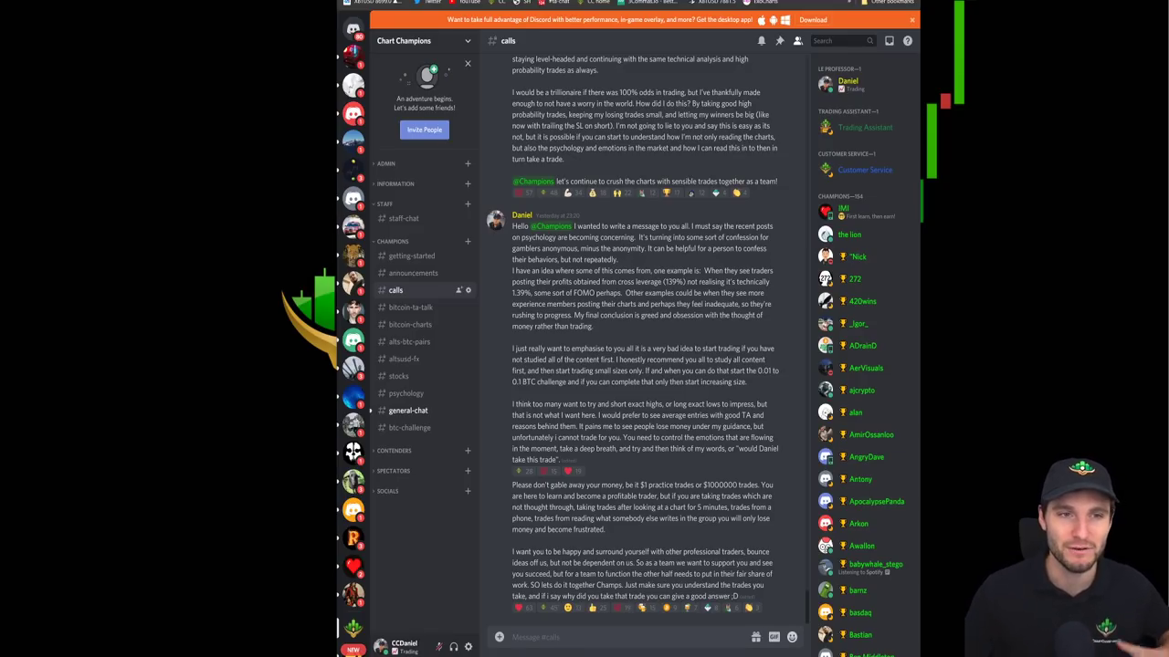
{"action": "key", "text": "ctrl+super+f"}
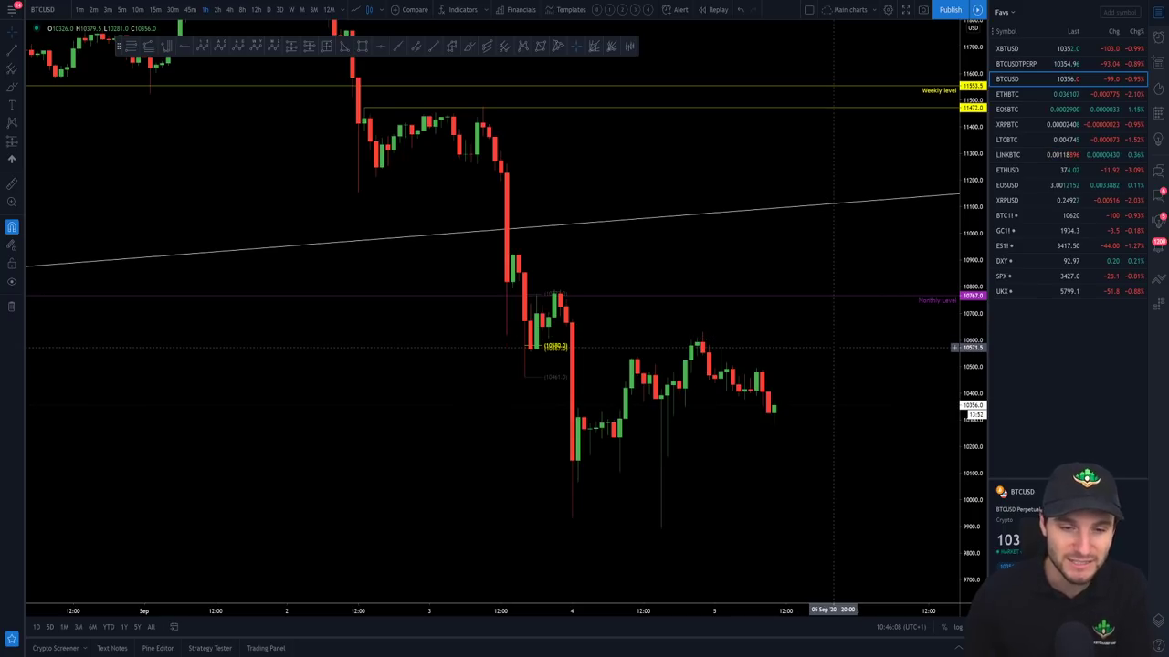
Examine the BTCUSD hourly candles around the 4 September lows in TradingView
{"action": "left_click_drag", "start_coordinate": [815, 372], "coordinate": [798, 371]}
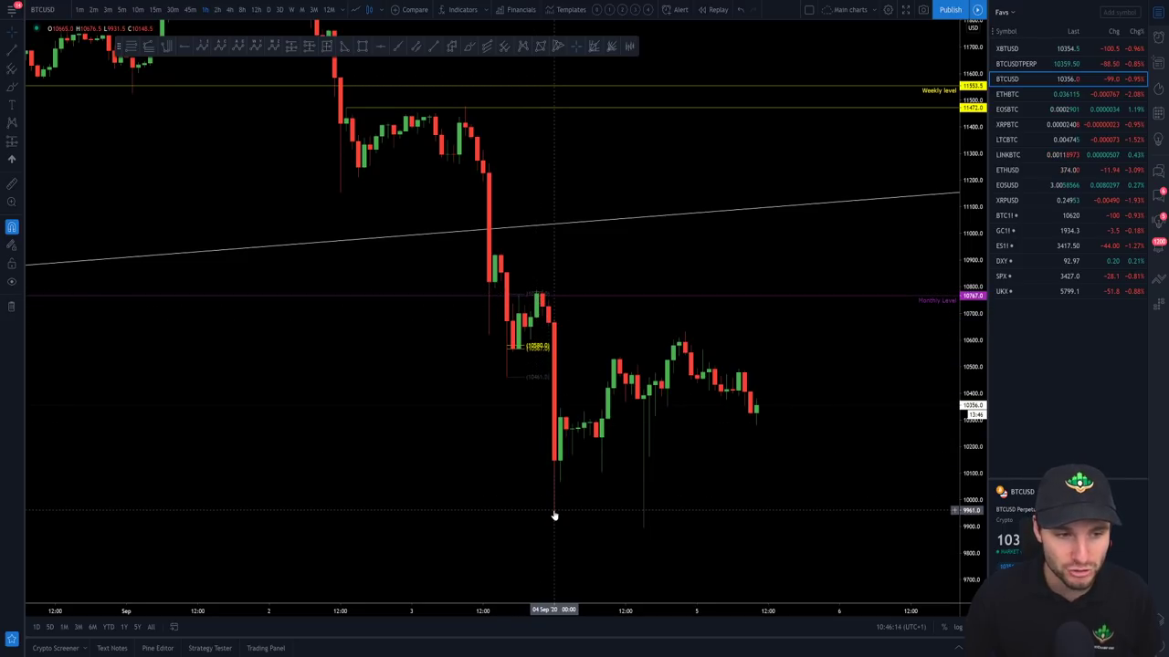
{"action": "scroll", "coordinate": [553, 516], "scroll_direction": "up", "scroll_amount": 2}
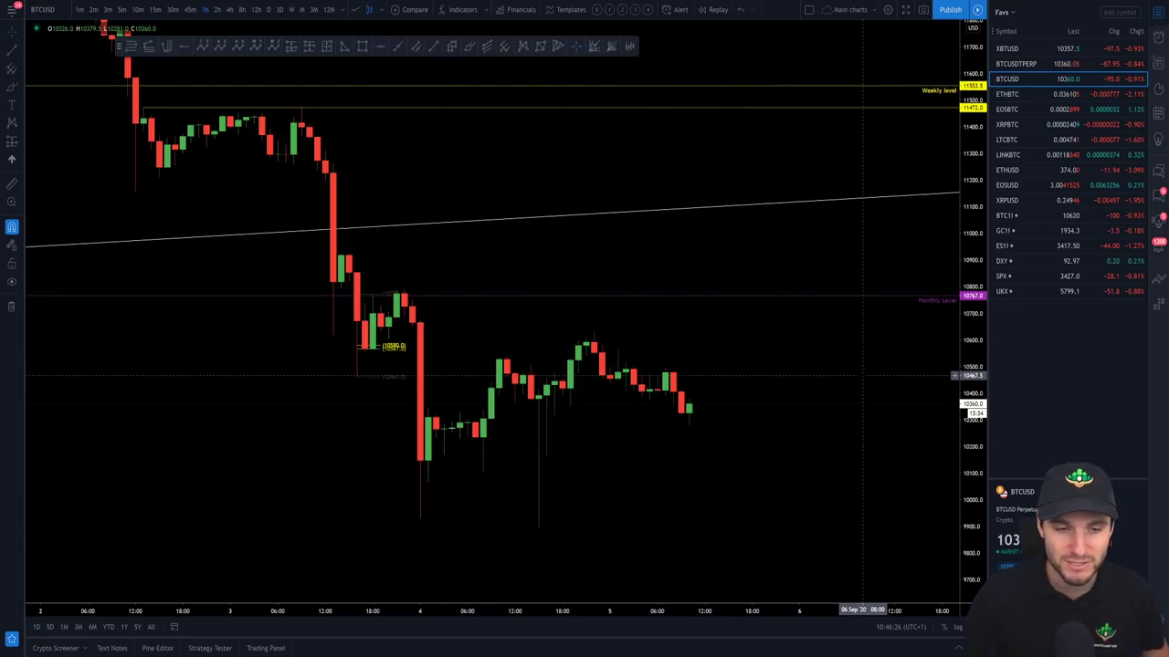
Switch to Bybit to check the open BTCUSD position, and return to Discord's calls channel
{"action": "key", "text": "alt+Tab"}
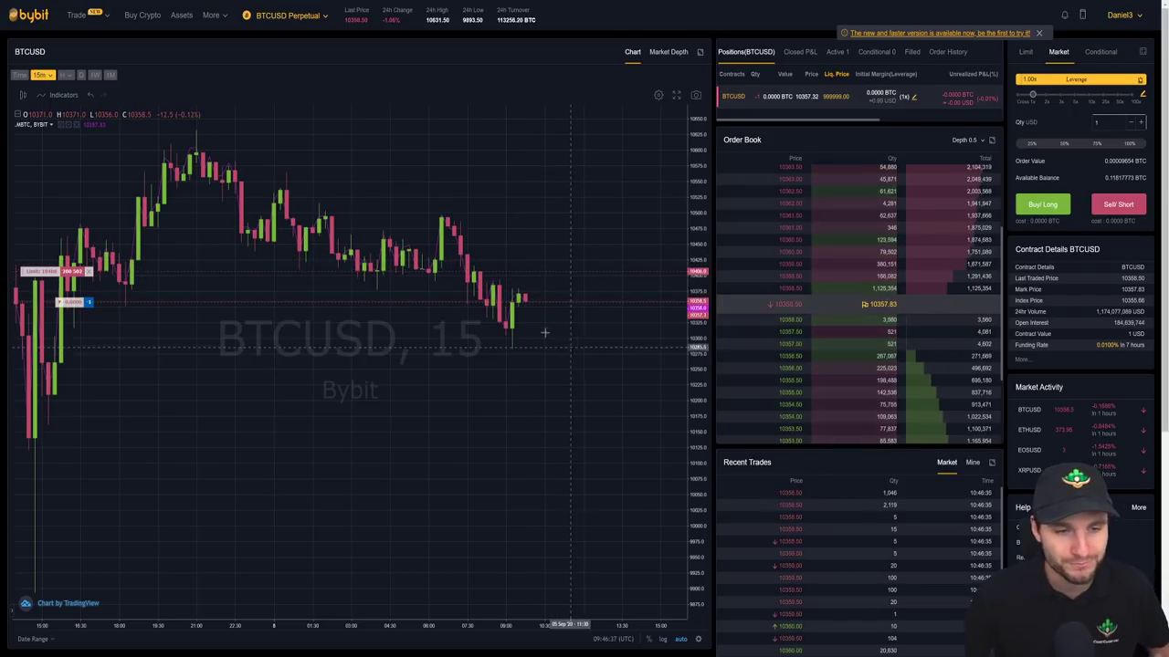
{"action": "key", "text": "ctrl+Tab"}
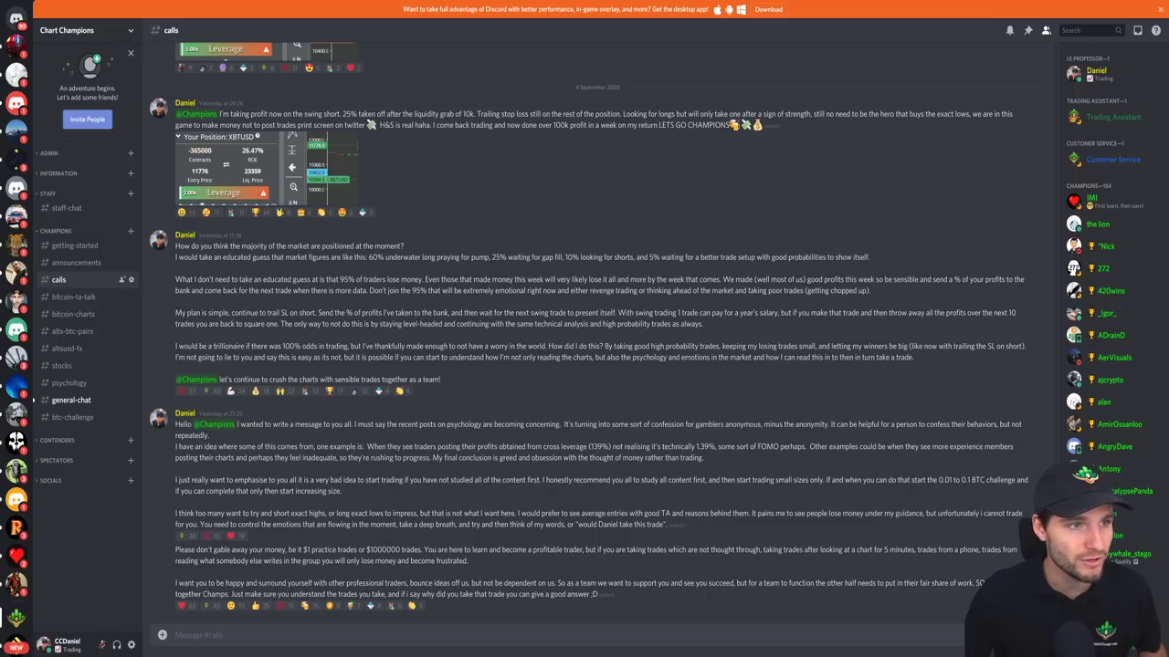
Switch from Discord to the BitMEX XBTUSD order-flow charts and examine the TPO profile and hourly delta-cluster footprint for 4–5 September
{"action": "key", "text": "ctrl+Tab"}
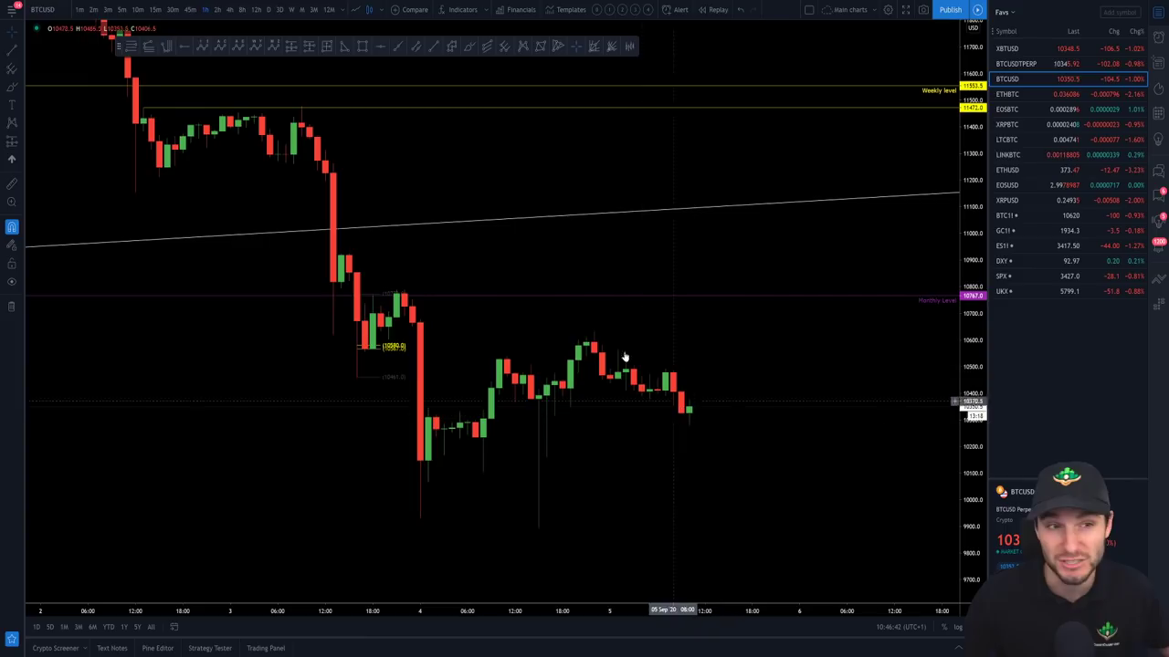
{"action": "key", "text": "ctrl+Tab"}
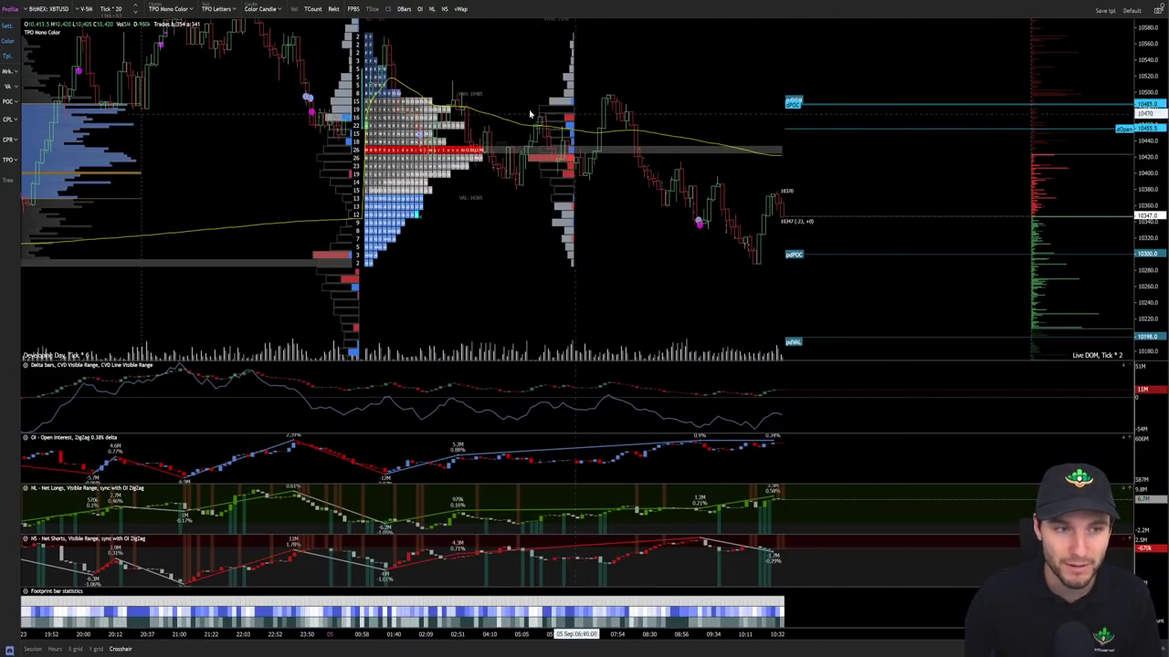
{"action": "scroll", "coordinate": [616, 248], "scroll_direction": "down", "scroll_amount": 5}
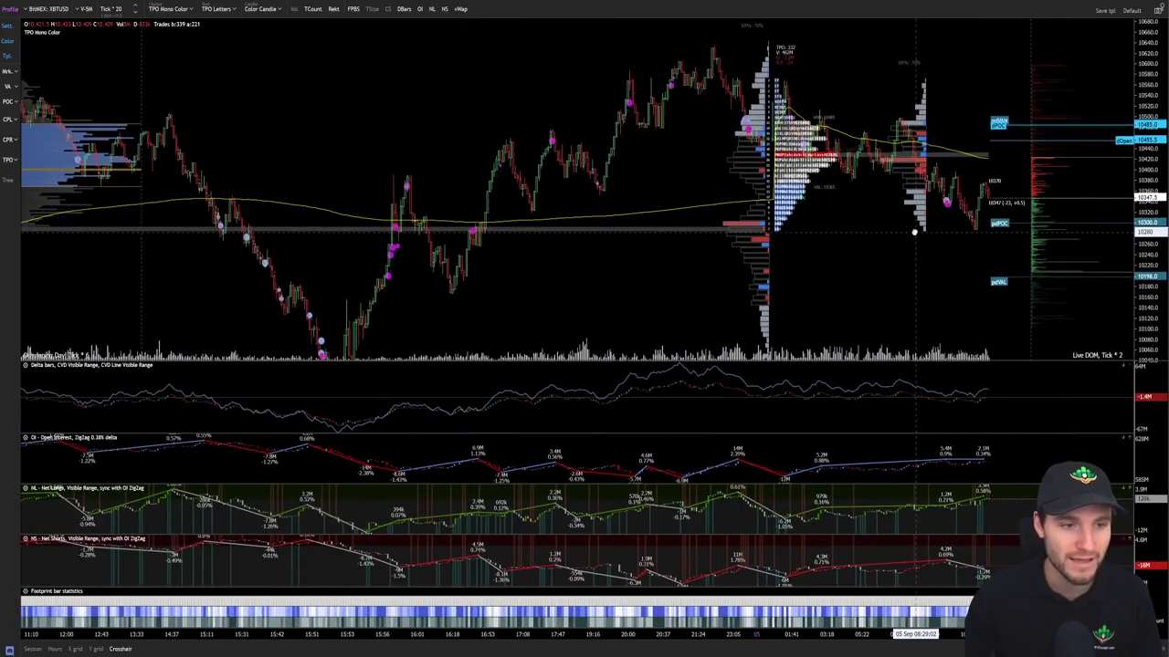
{"action": "scroll", "coordinate": [913, 232], "scroll_direction": "down", "scroll_amount": 2}
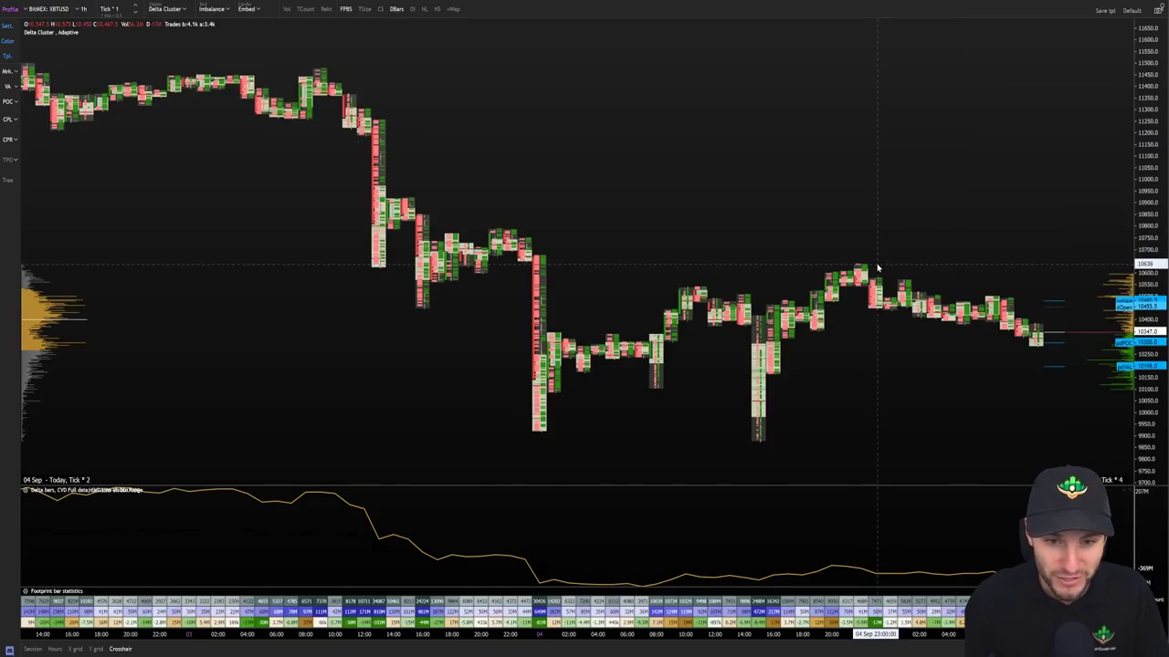
{"action": "scroll", "coordinate": [1004, 265], "scroll_direction": "up", "scroll_amount": 5}
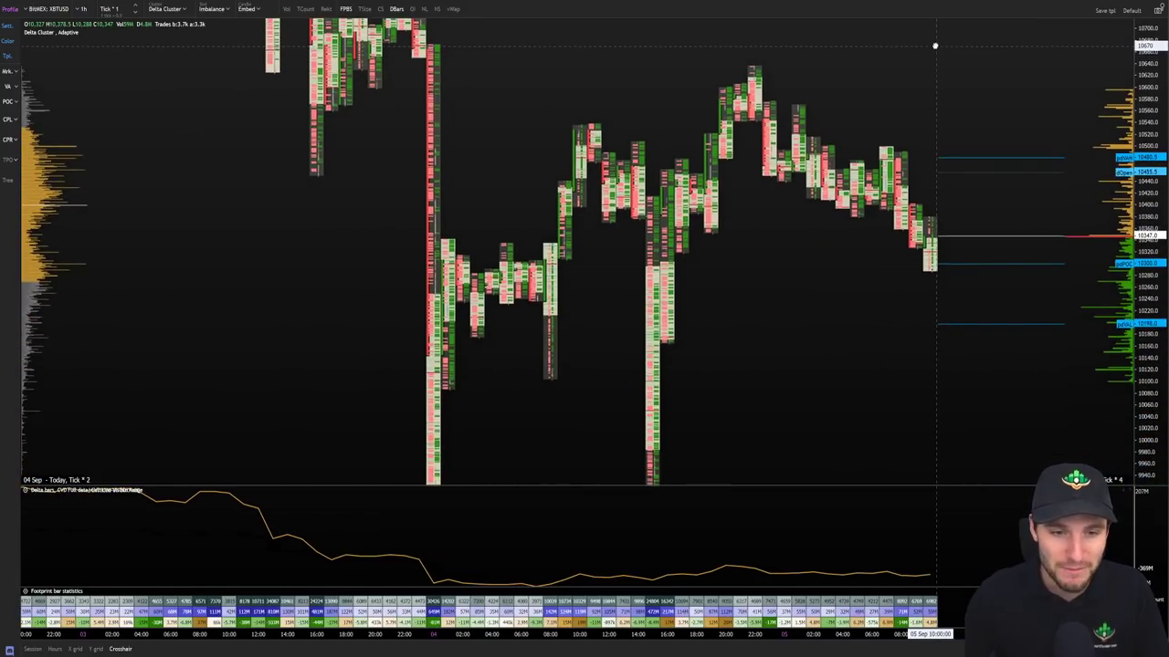
{"action": "scroll", "coordinate": [898, 146], "scroll_direction": "up", "scroll_amount": 3}
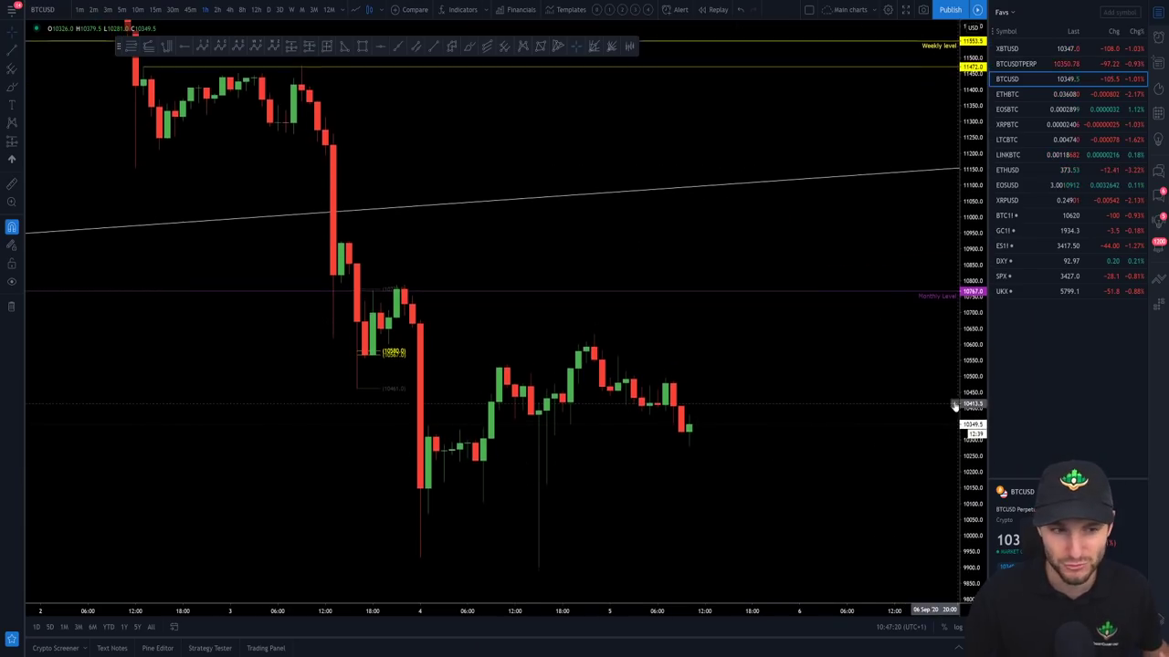
Brush a possible BTCUSD path in TradingView from the current candle to about 9950, up to about 10660 and down to about 9930; undo it
{"action": "left_click_drag", "start_coordinate": [955, 405], "coordinate": [958, 357]}
{"action": "left_click", "coordinate": [468, 46]}
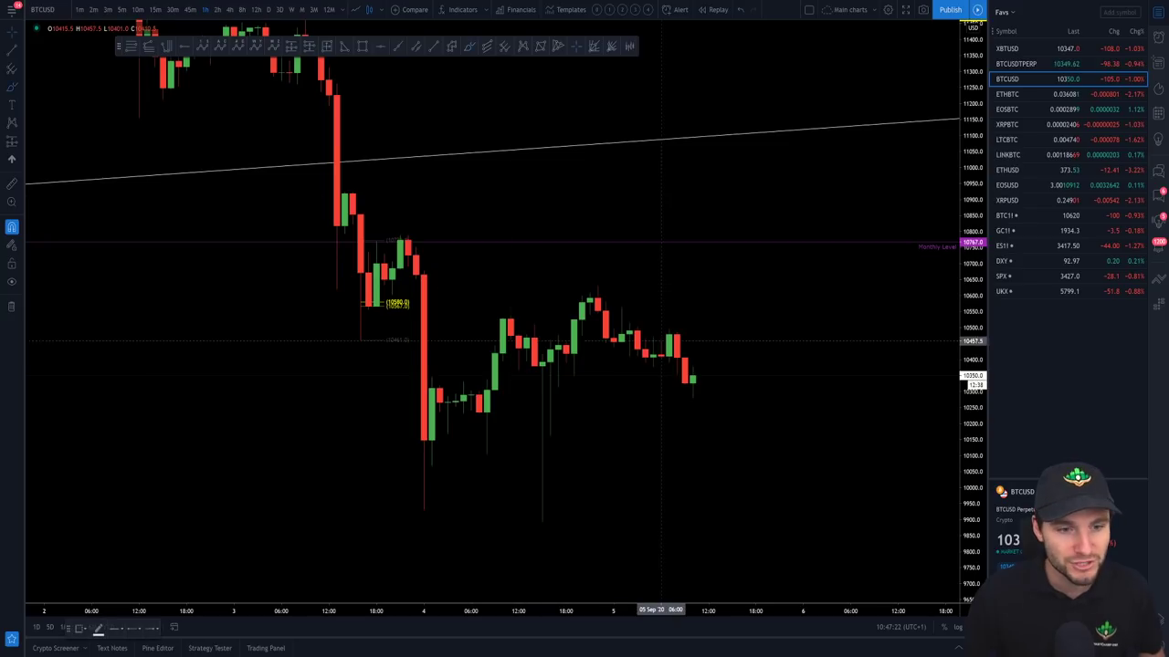
{"action": "mouse_move", "coordinate": [694, 370]}
{"action": "left_mouse_down"}
{"action": "mouse_move", "coordinate": [730, 457]}
{"action": "mouse_move", "coordinate": [802, 454]}
{"action": "mouse_move", "coordinate": [876, 285]}
{"action": "mouse_move", "coordinate": [922, 411]}
{"action": "mouse_move", "coordinate": [927, 509]}
{"action": "left_mouse_up"}
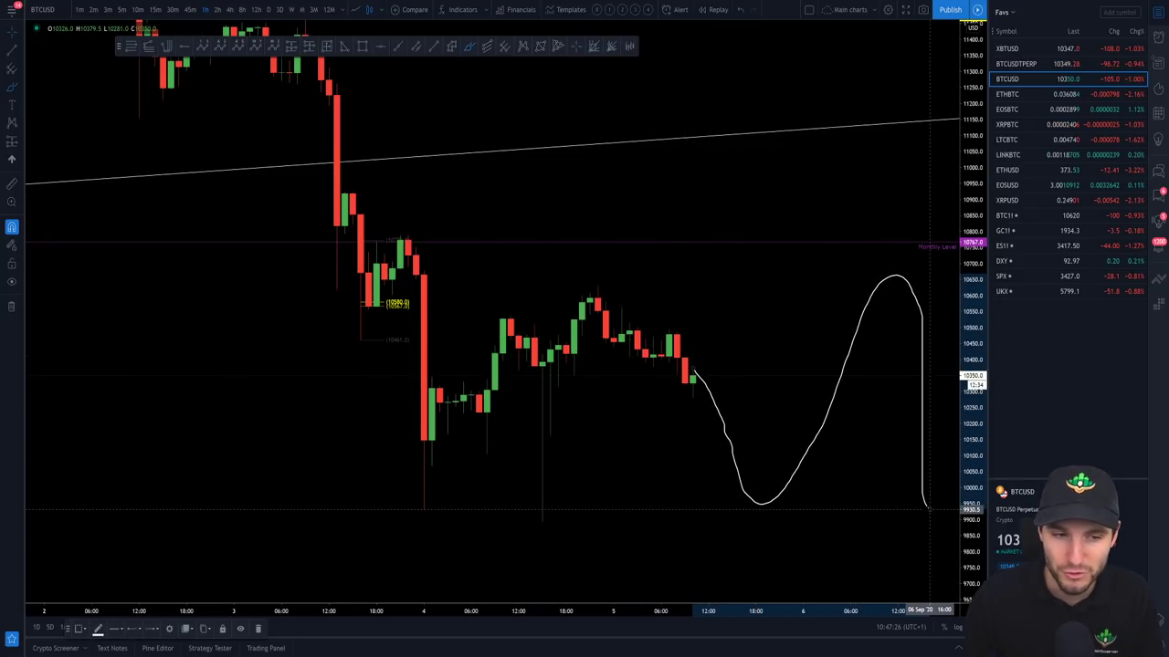
{"action": "key", "text": "ctrl+z"}
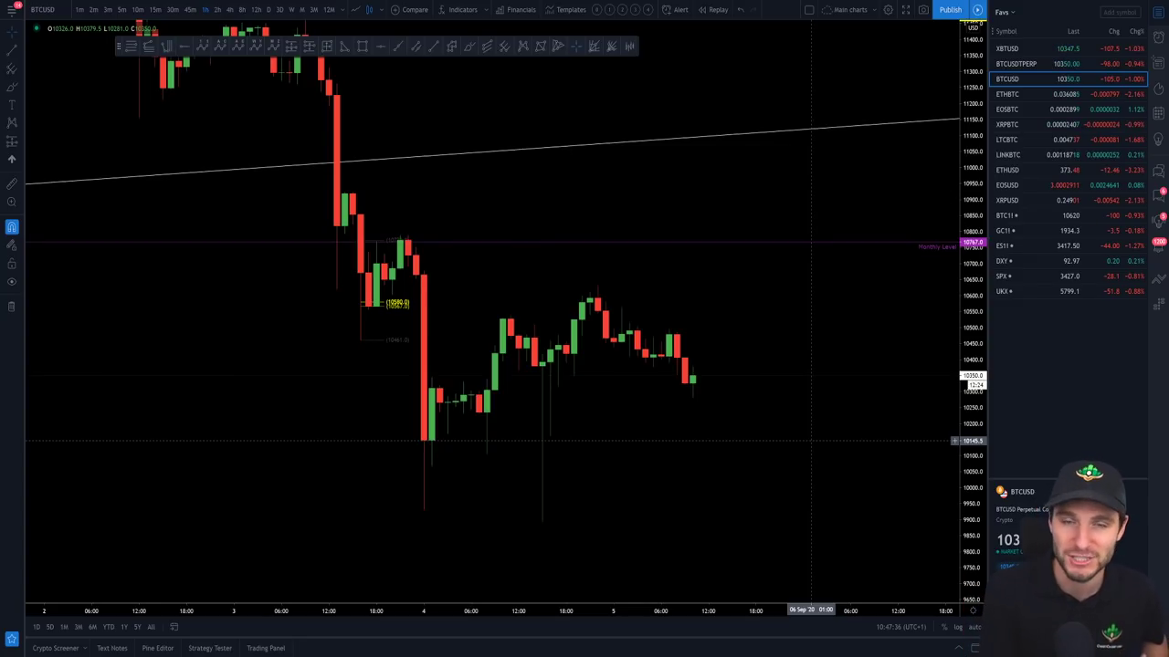
{"action": "scroll", "coordinate": [817, 441], "scroll_direction": "down", "scroll_amount": 1}
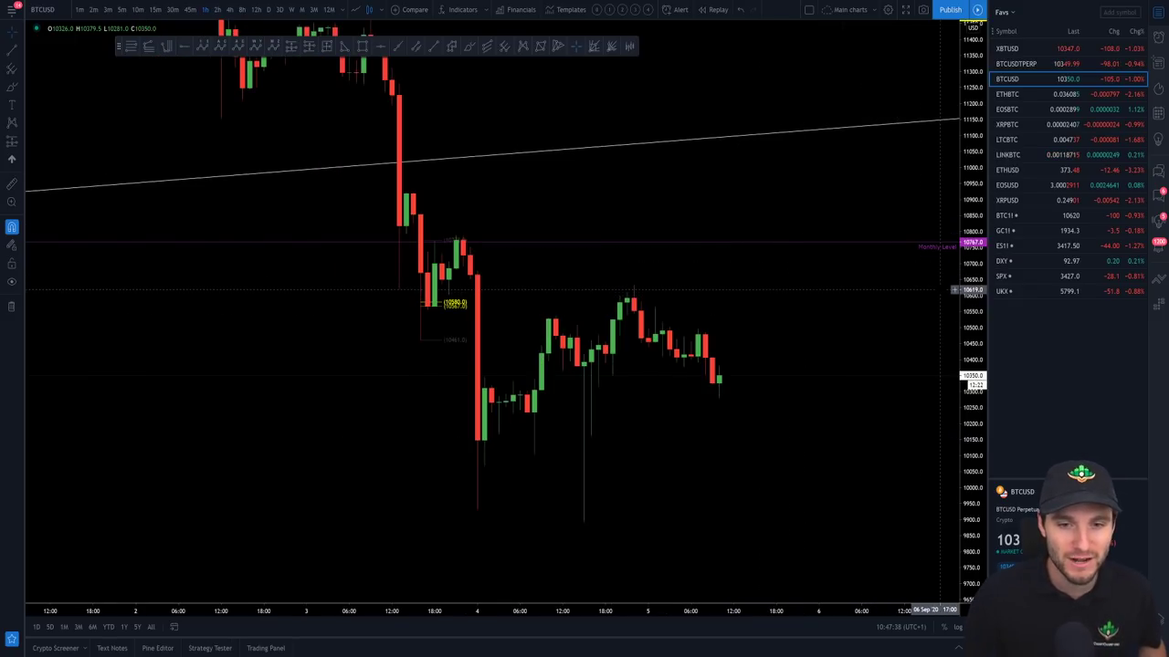